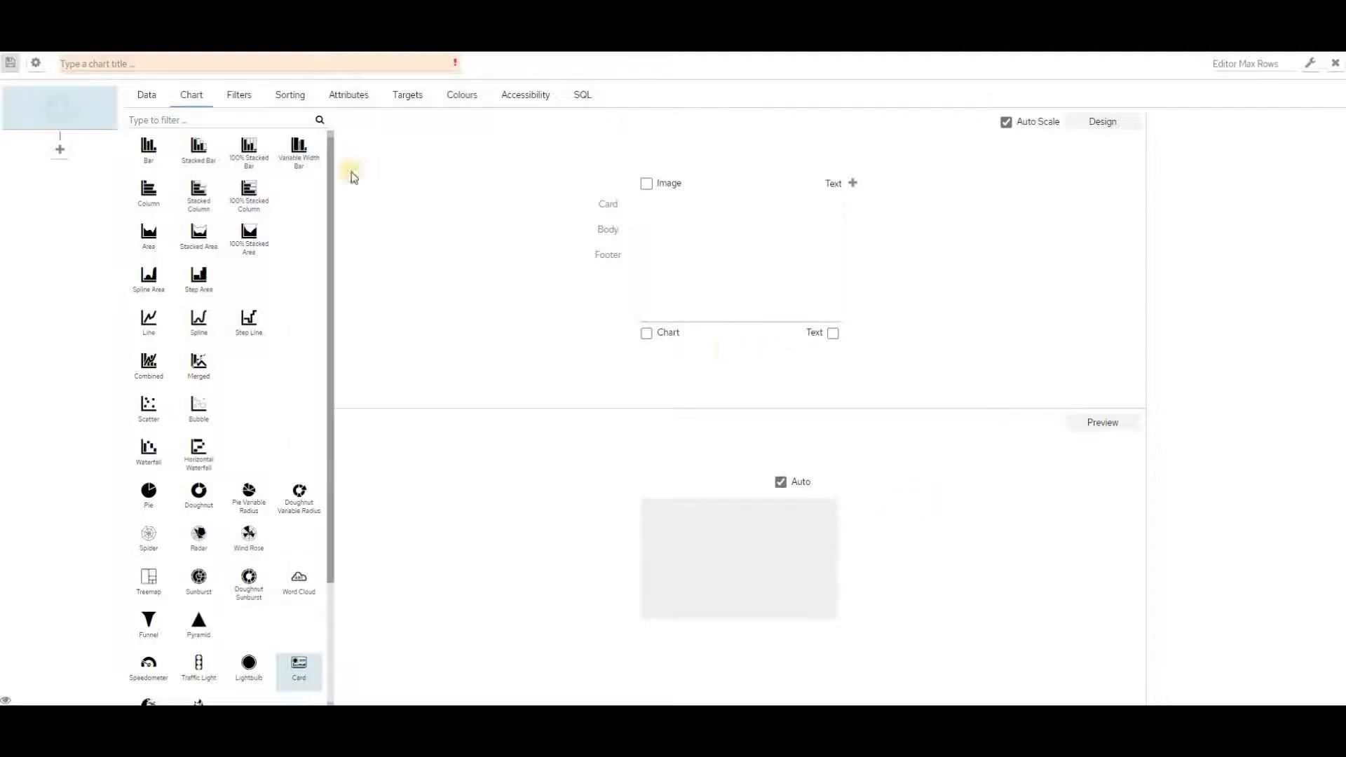
Add the HR Employee Count measure to the card and insert it into a new body text block.
click(148, 96)
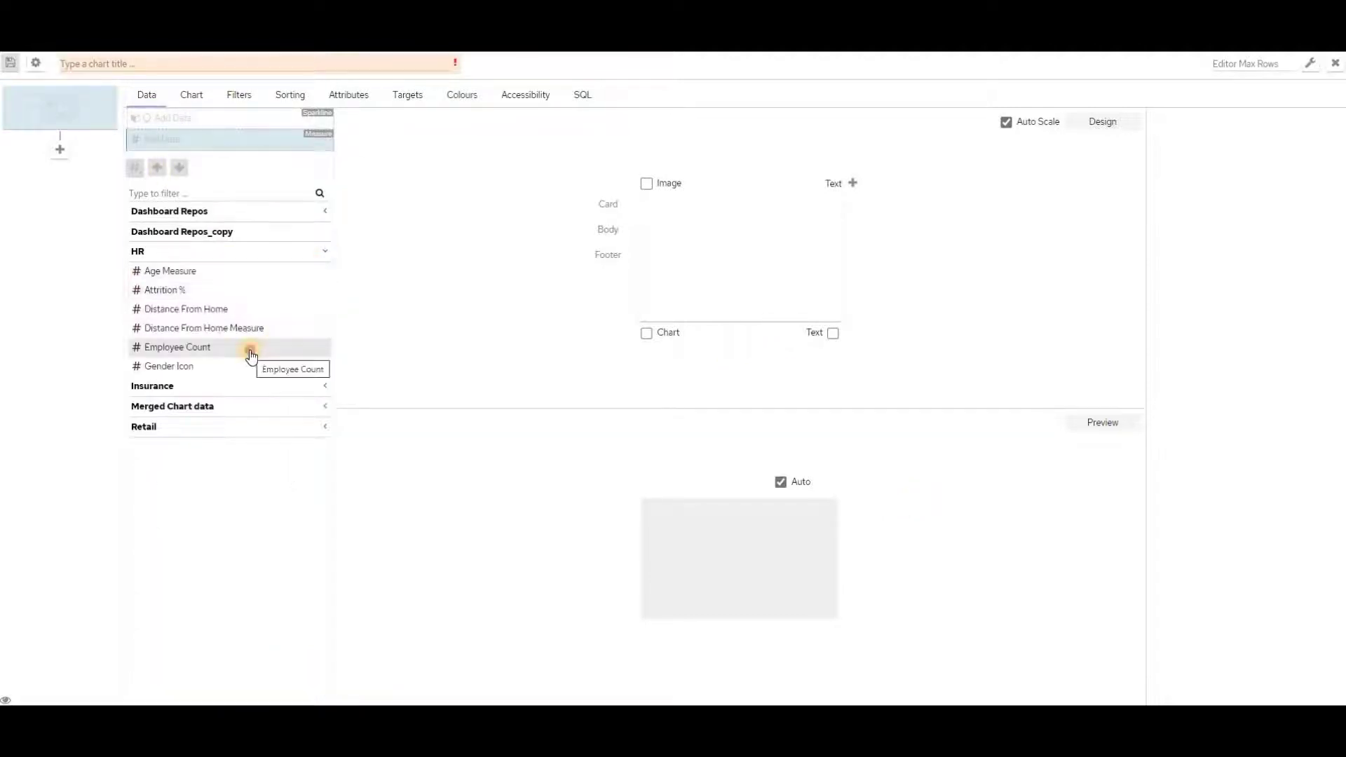
click(250, 351)
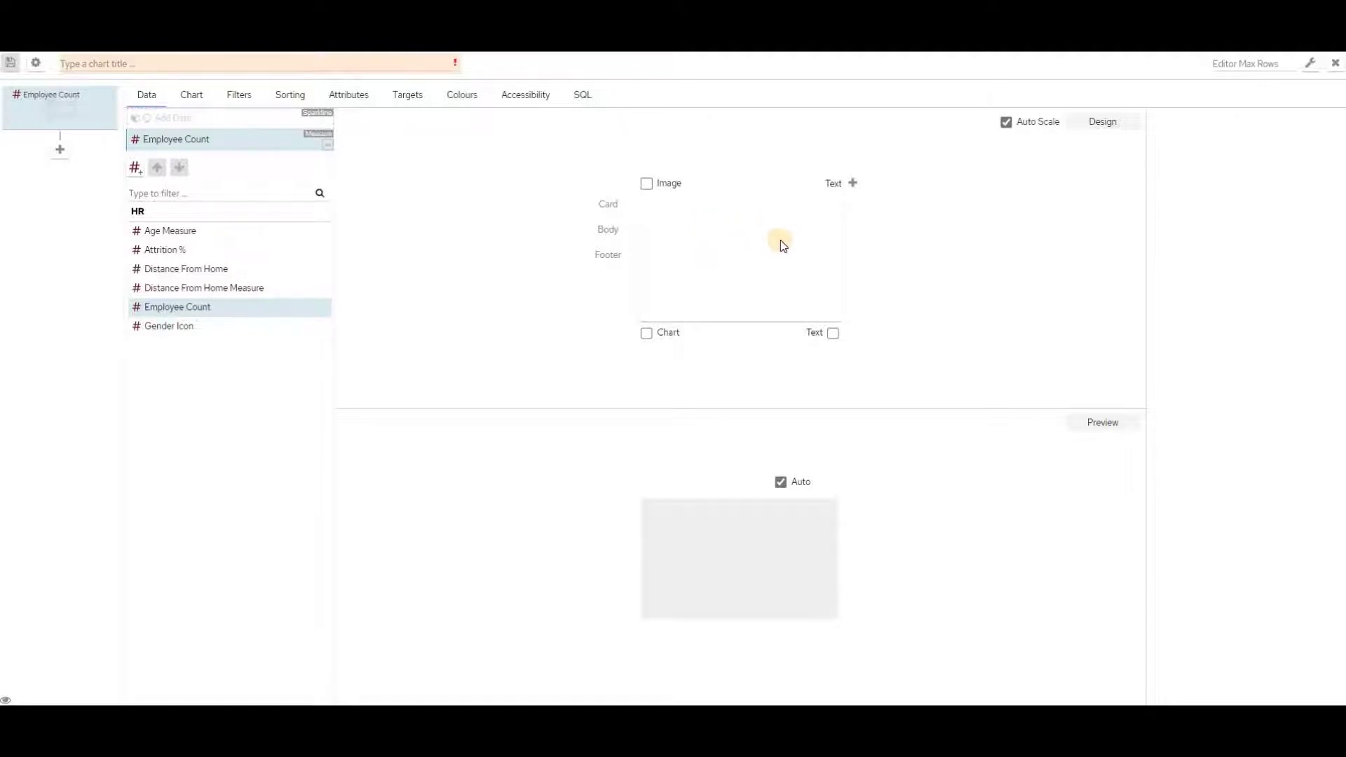
click(850, 186)
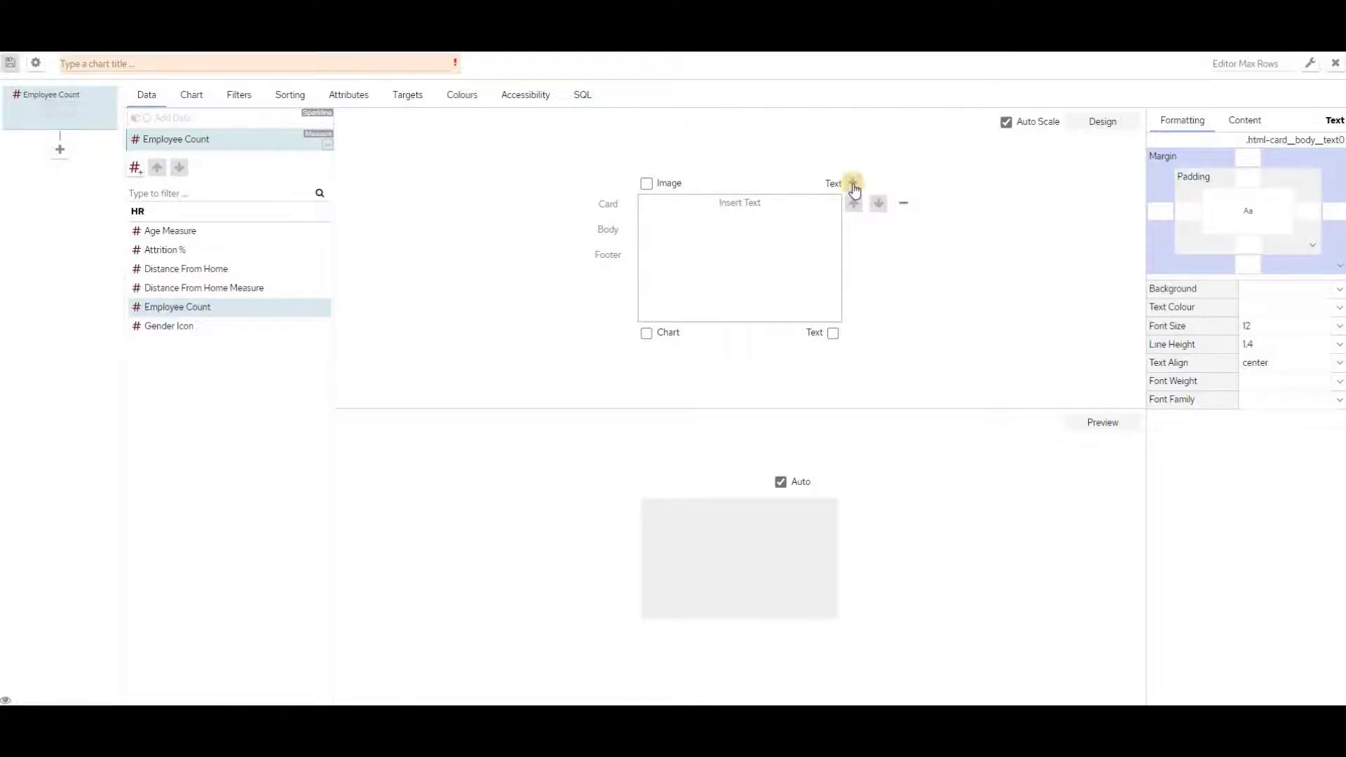
click(1257, 124)
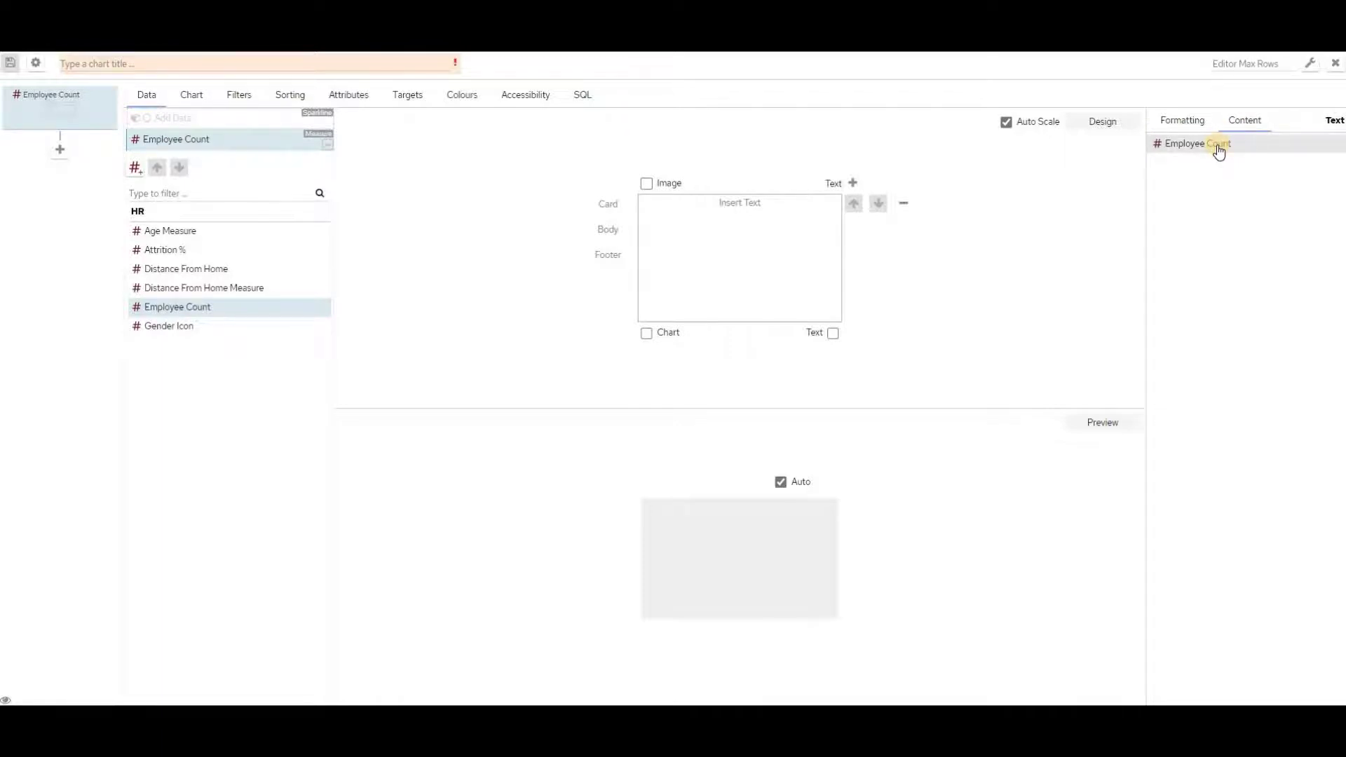
click(1219, 145)
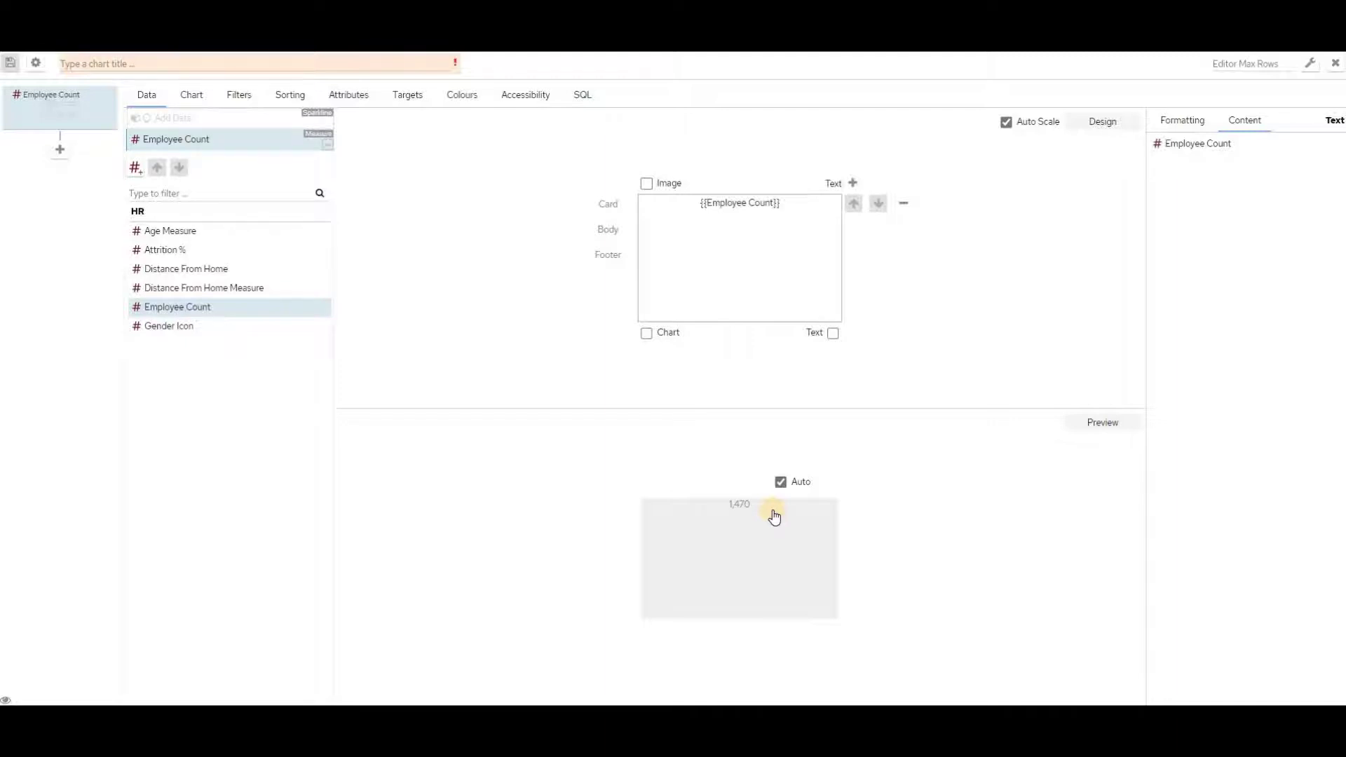
Clear the body text block and re-enter its measure placeholder manually as {{Employee Count}}.
drag(796, 208, 675, 217)
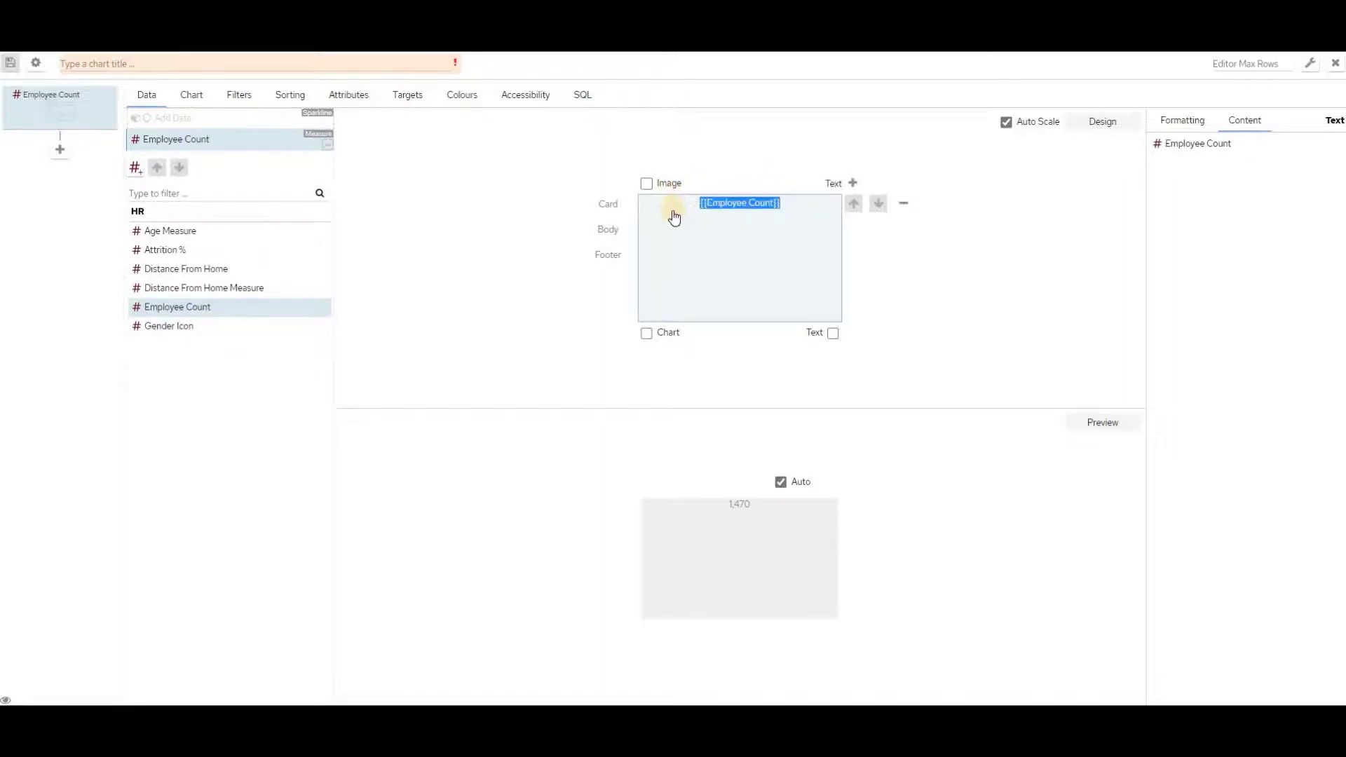
key(BackSpace)
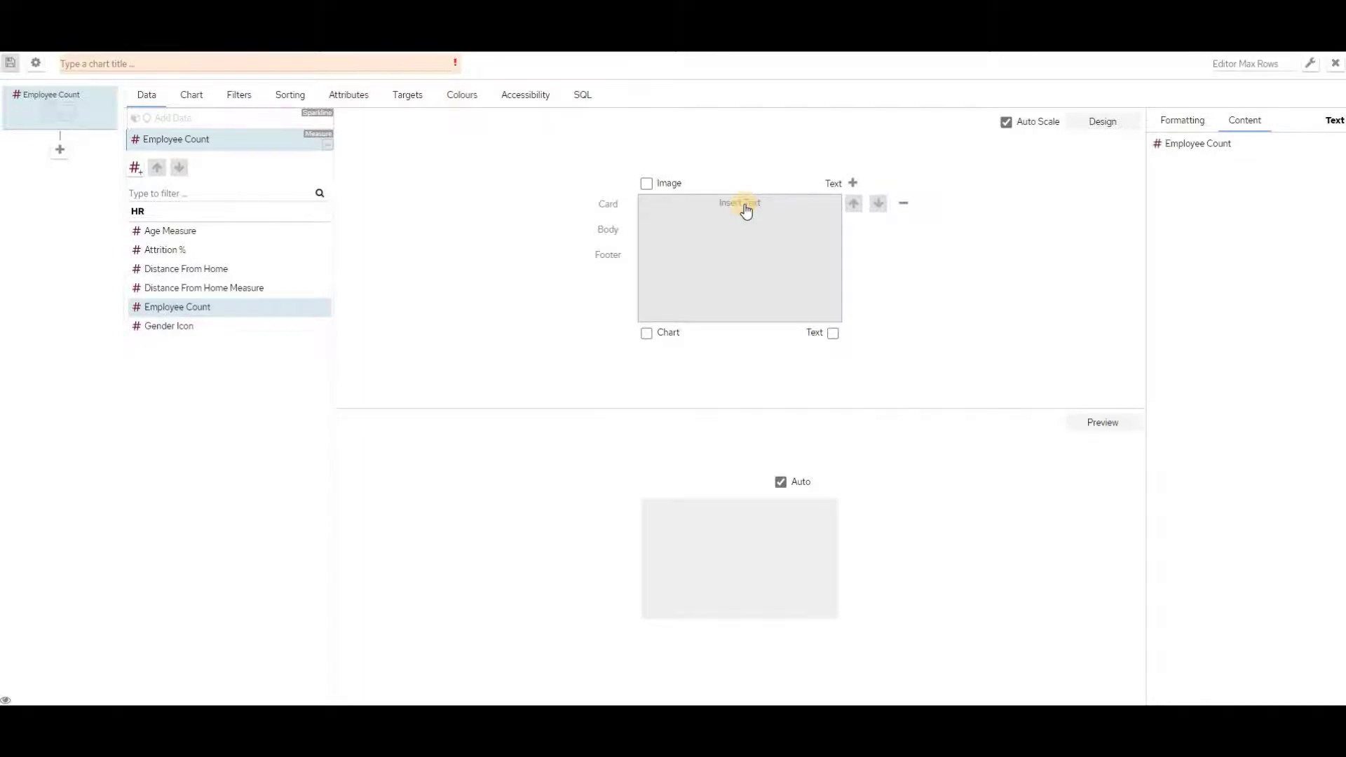
click(745, 208)
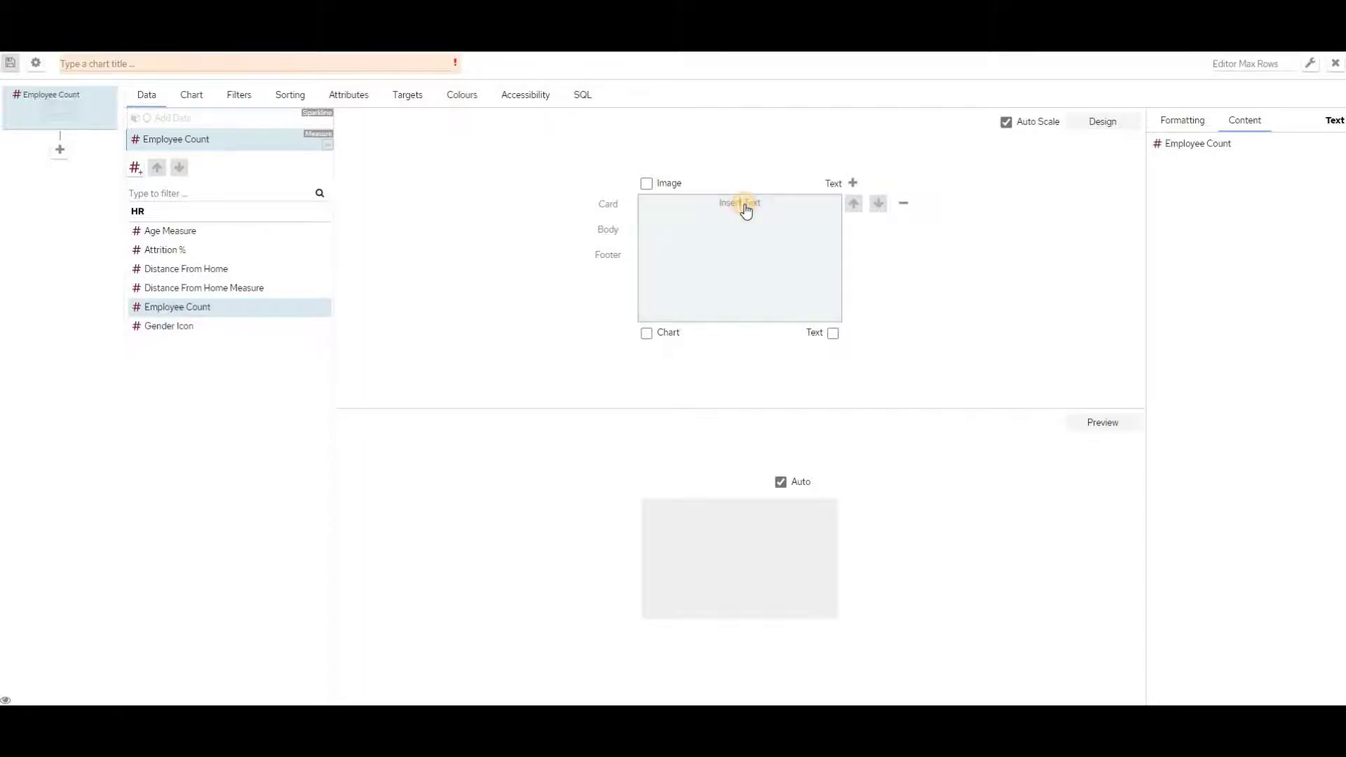
text(Y)
text({Employee)
text( Count)
text(}})
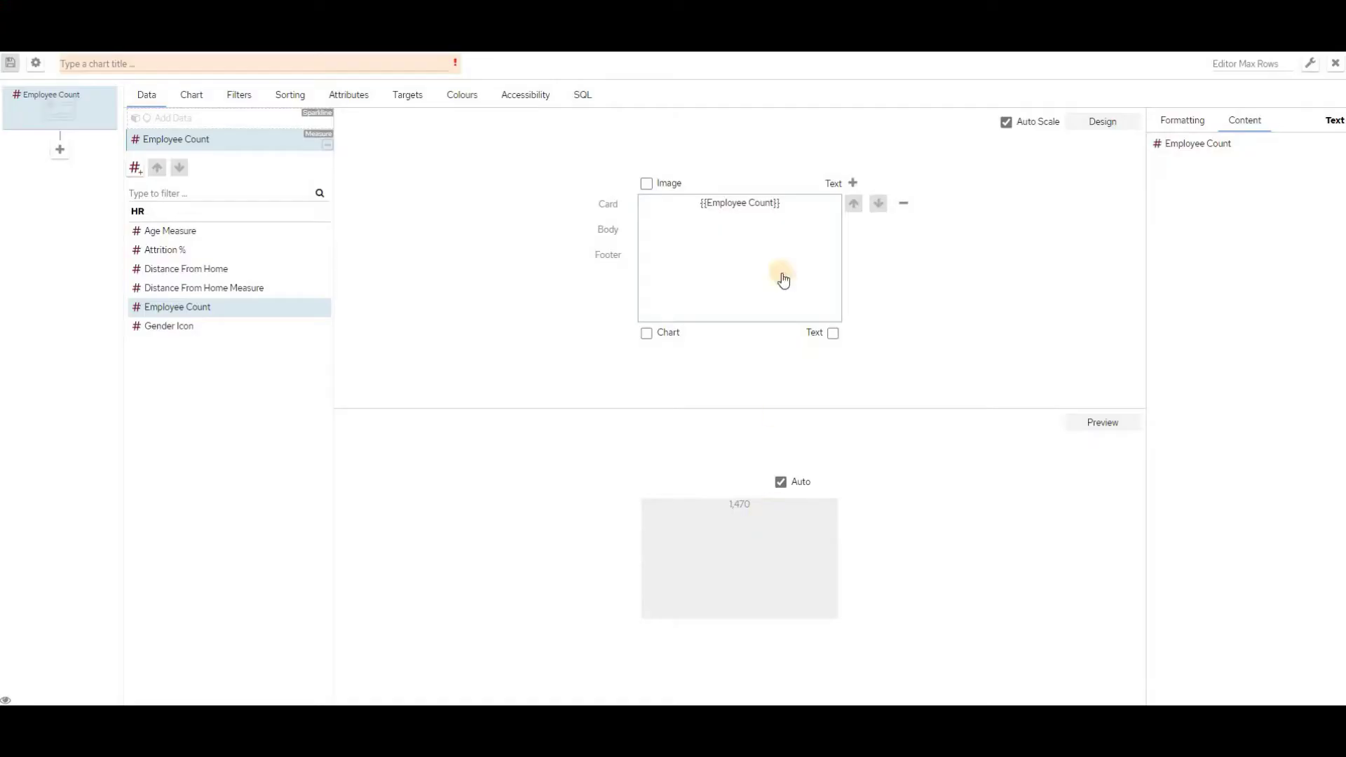
Try the placeholder with a lowercase initial as {{employee Count}} and restore the capital E.
click(714, 209)
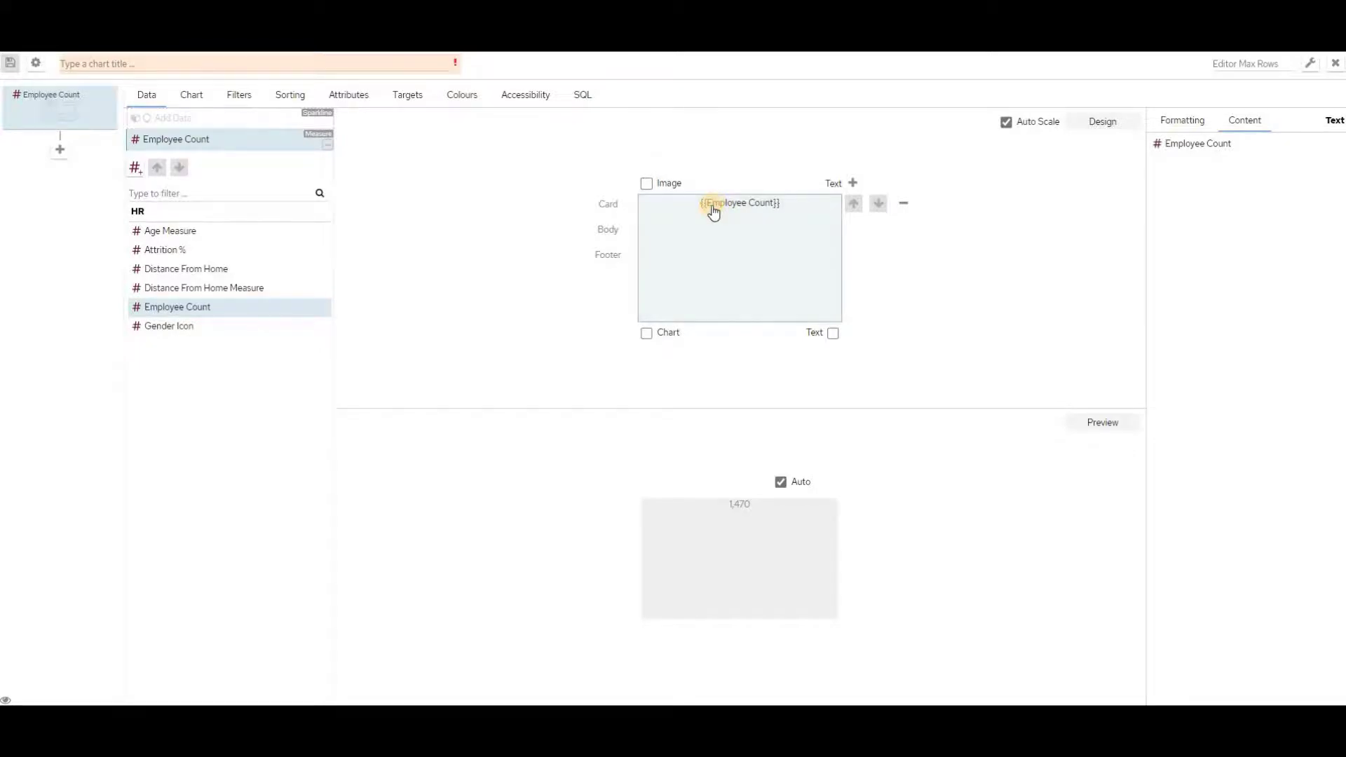
key(BackSpace)
text(e)
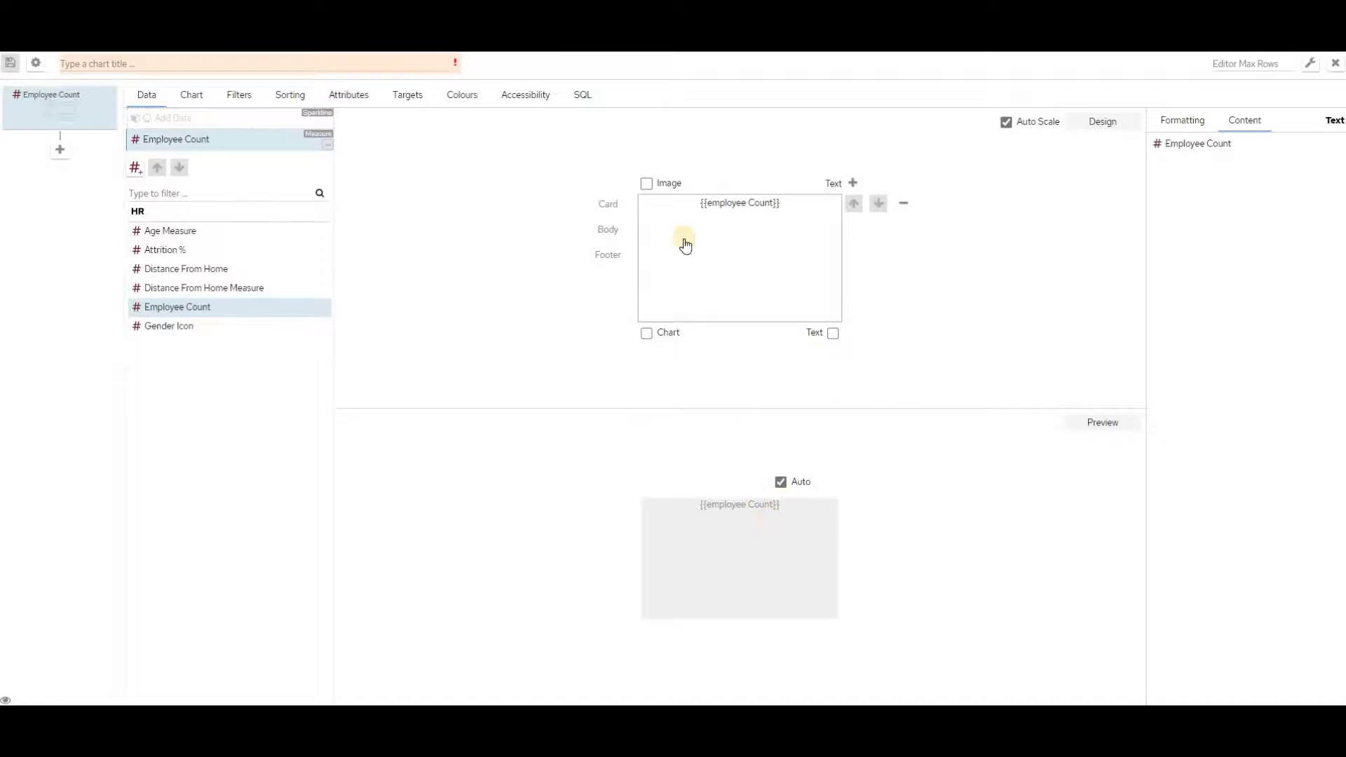
click(711, 212)
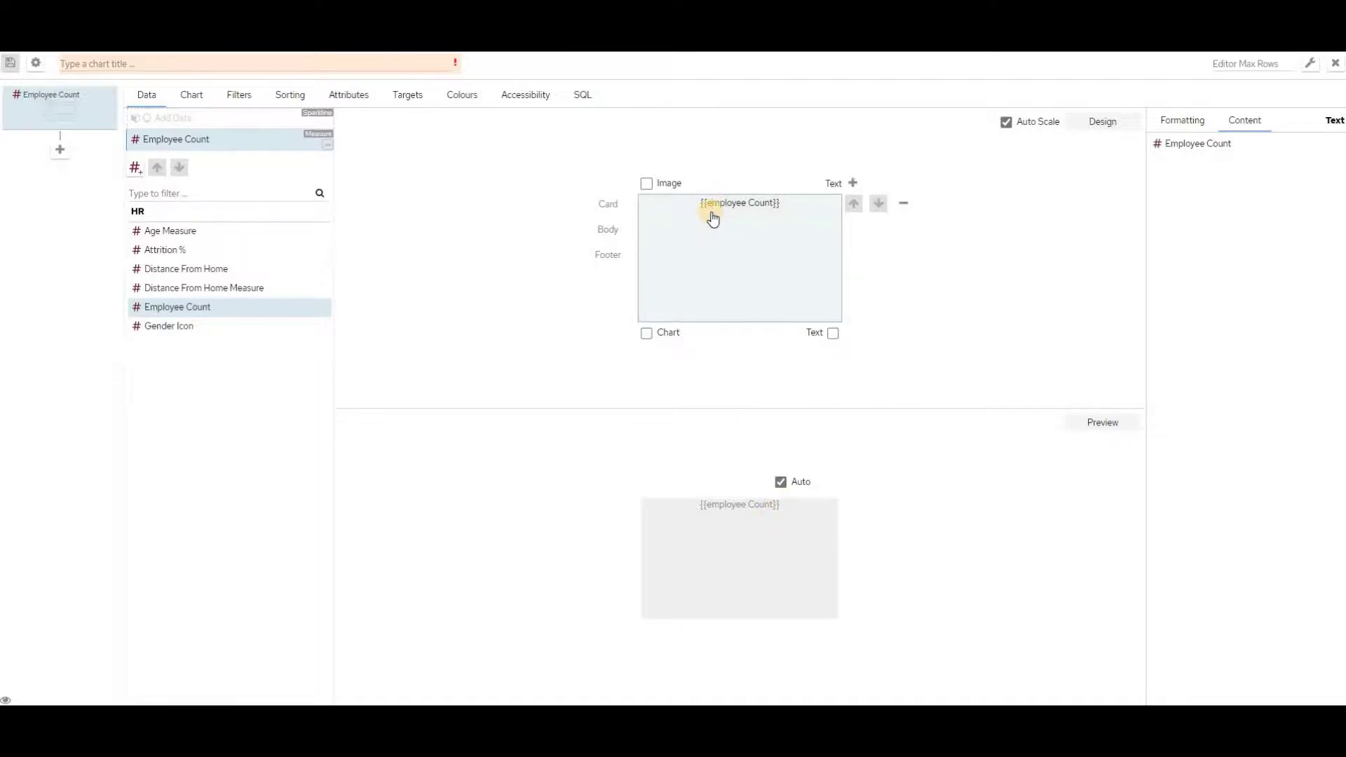
key(Delete)
text(E)
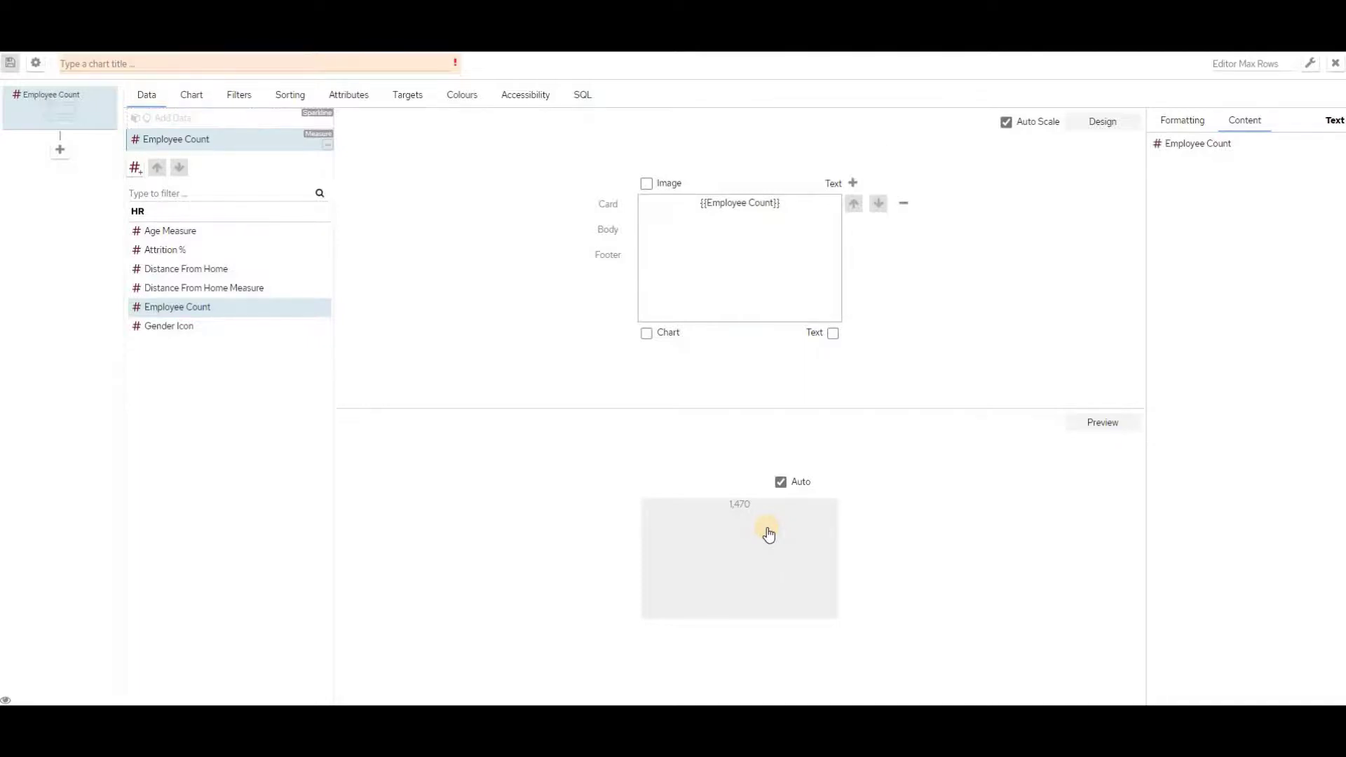
Add a second text block reading "Number of Employees" and move it above the Employee Count text.
click(855, 184)
click(734, 273)
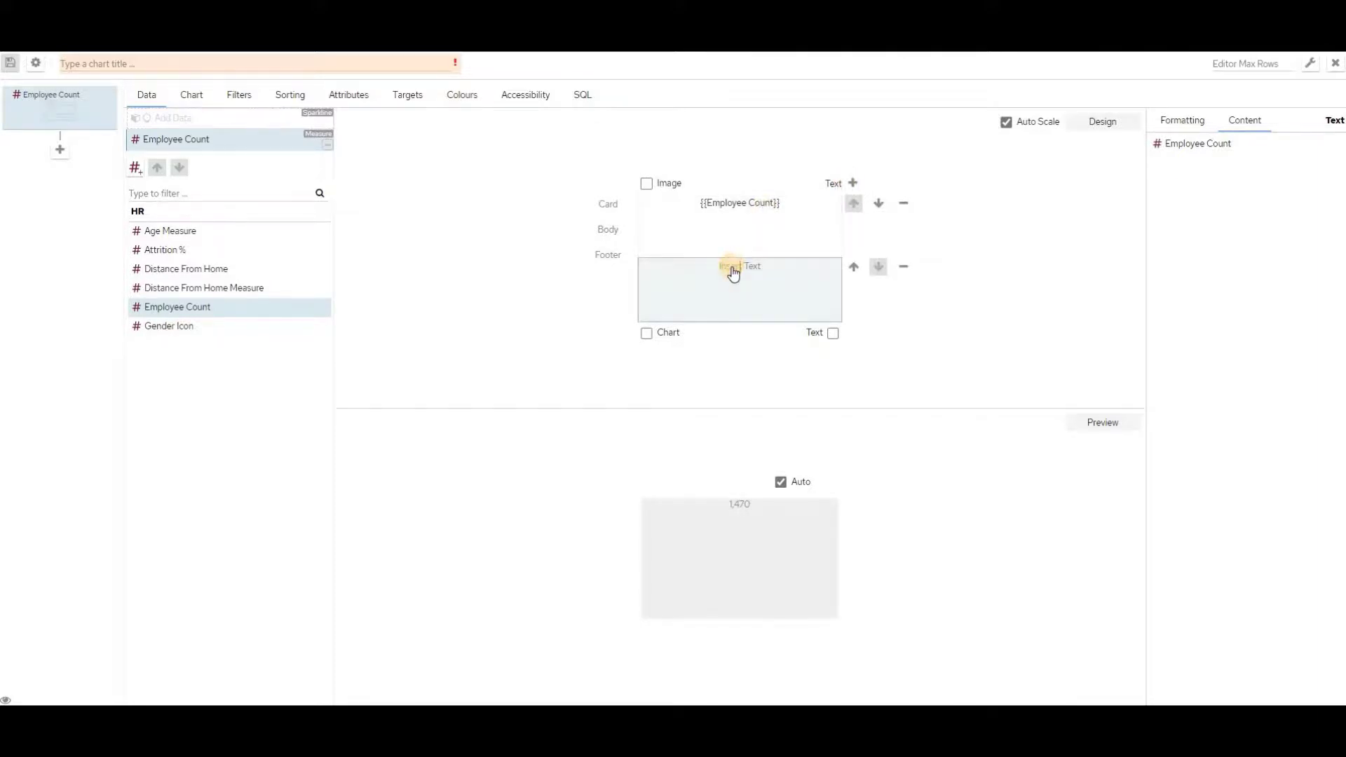
text(Number of Employees)
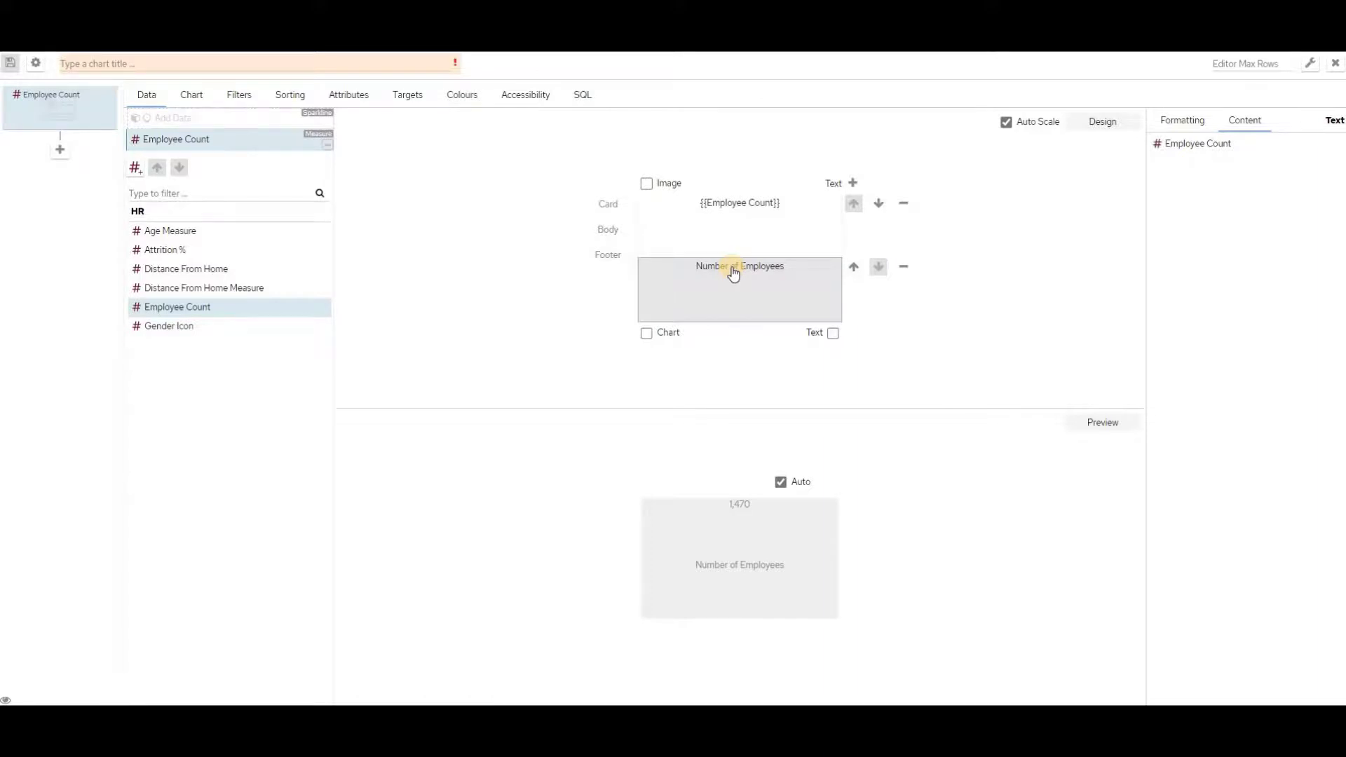
click(783, 595)
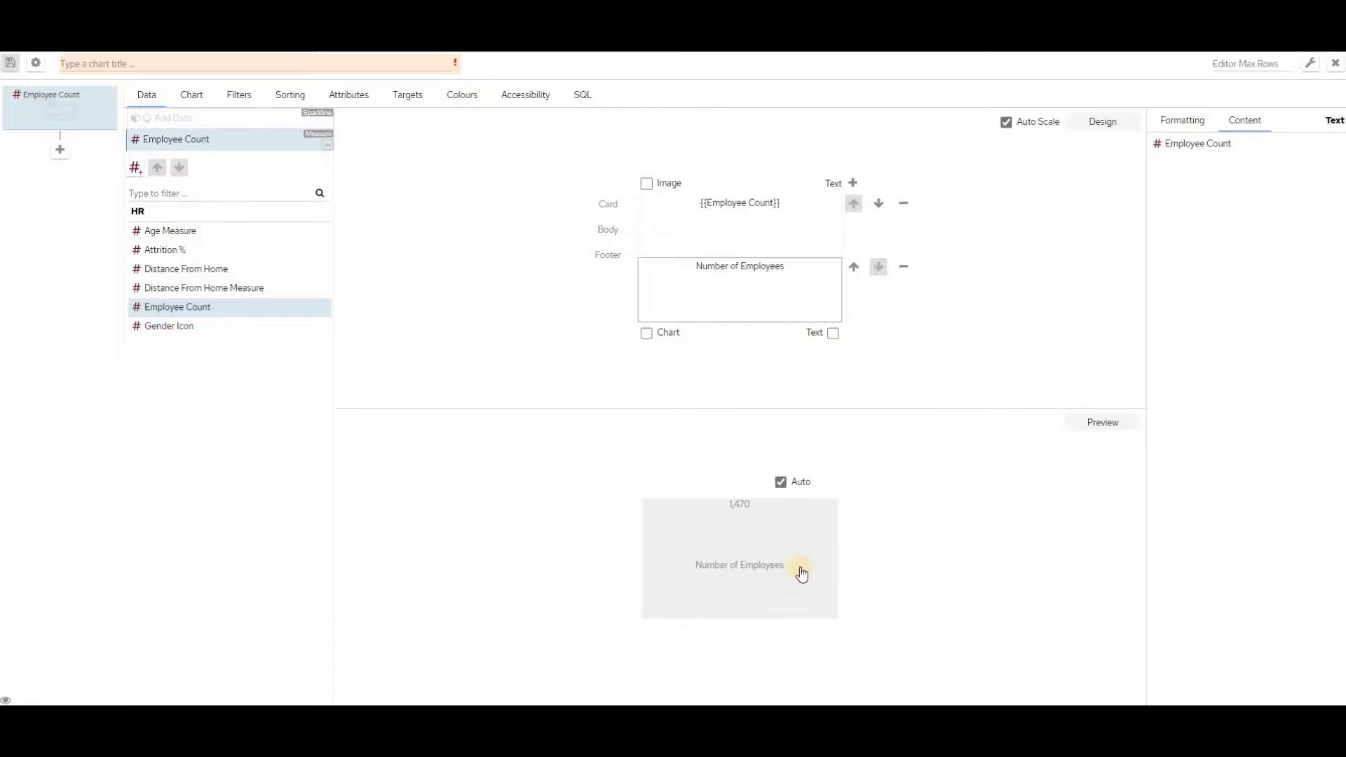
click(787, 298)
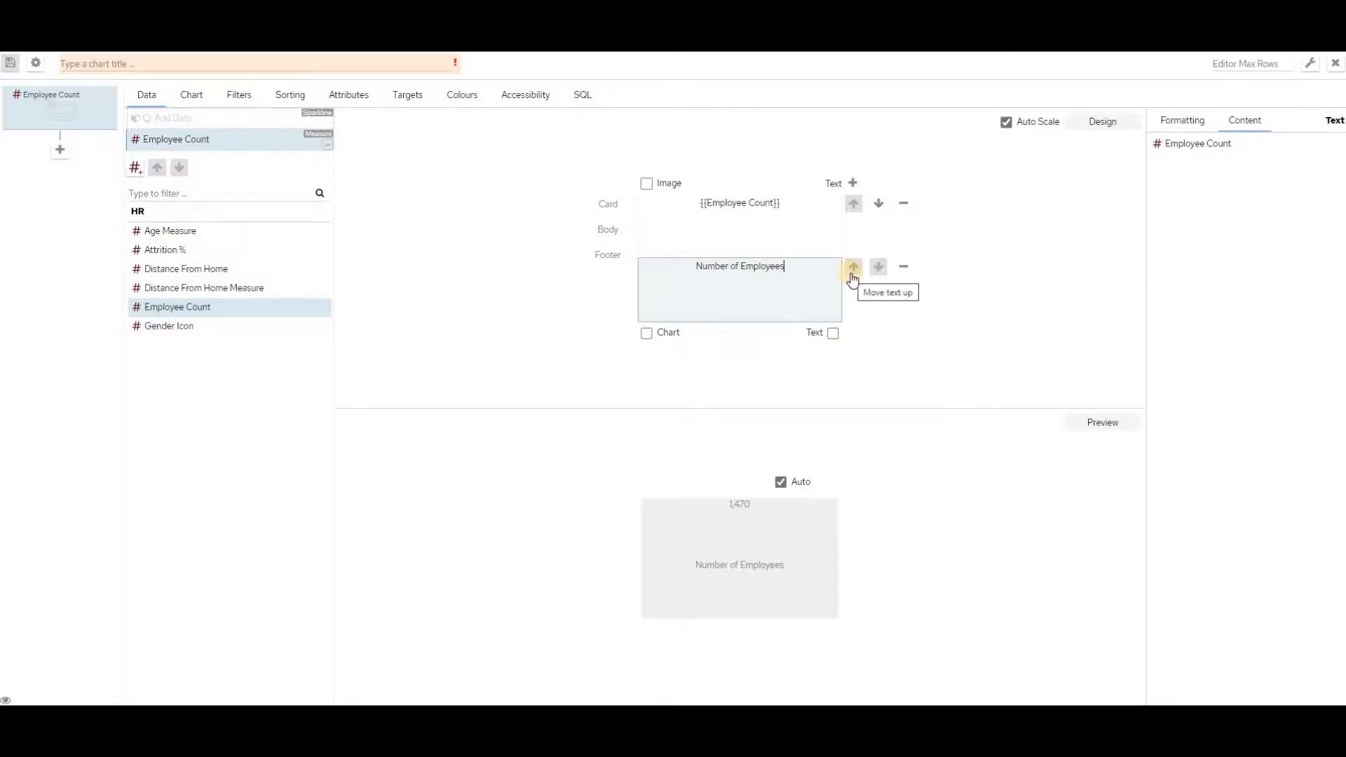
click(853, 276)
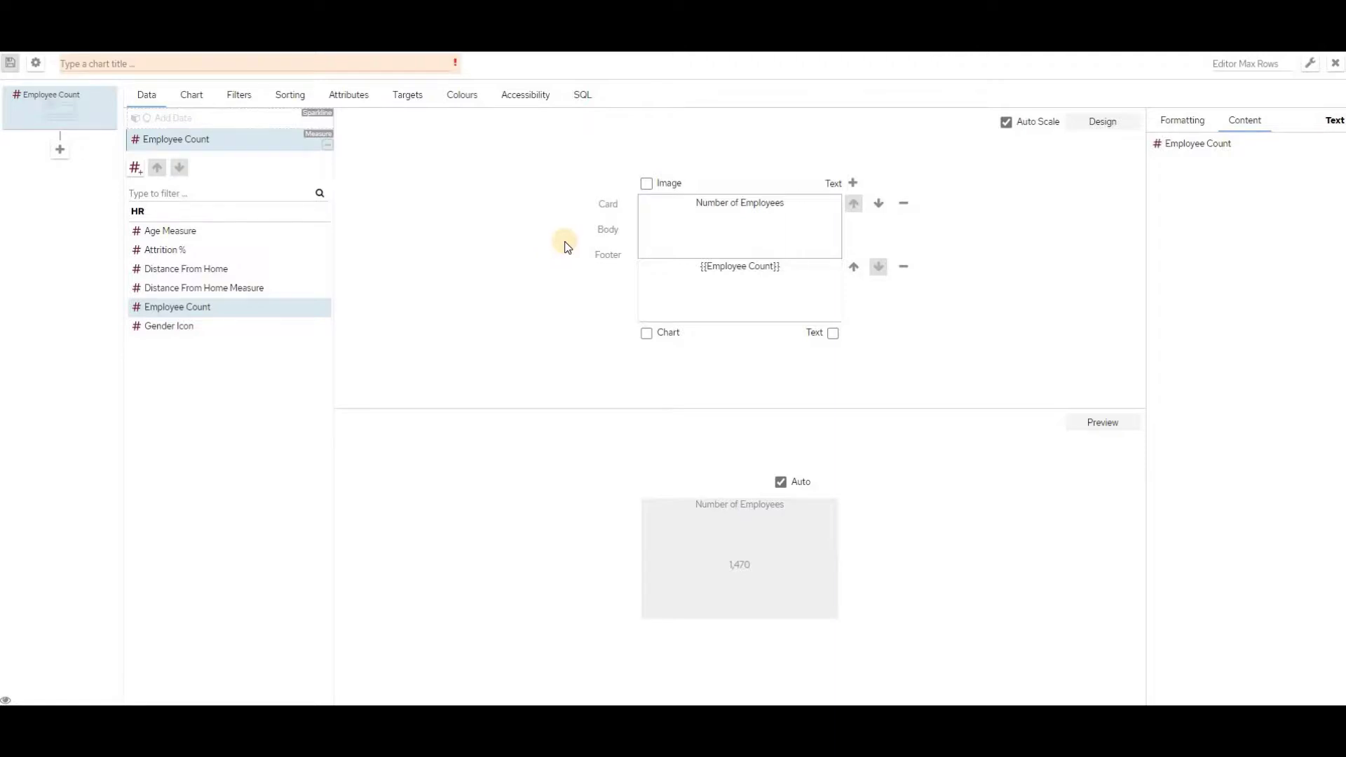
Set the whole card's background to the light turquoise #d0f6ed.
click(600, 208)
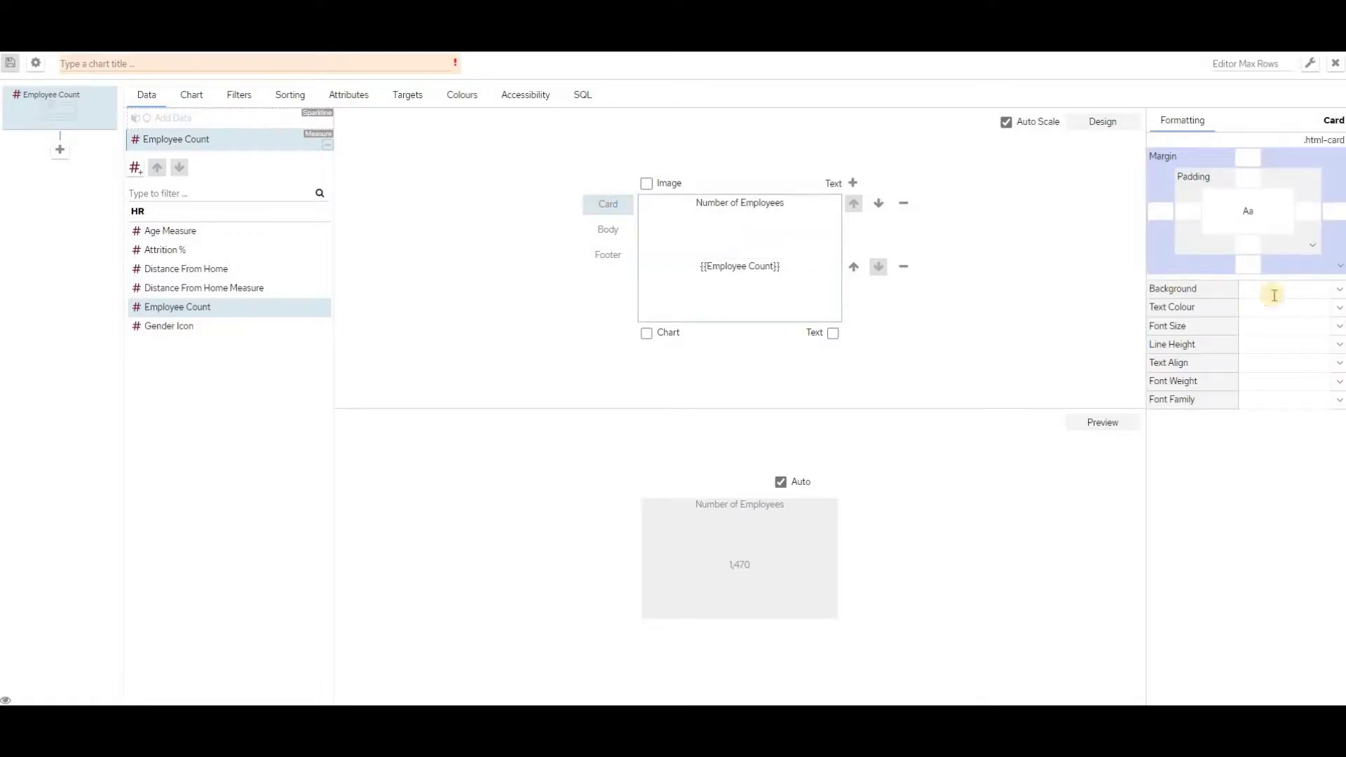
click(1275, 296)
click(1337, 296)
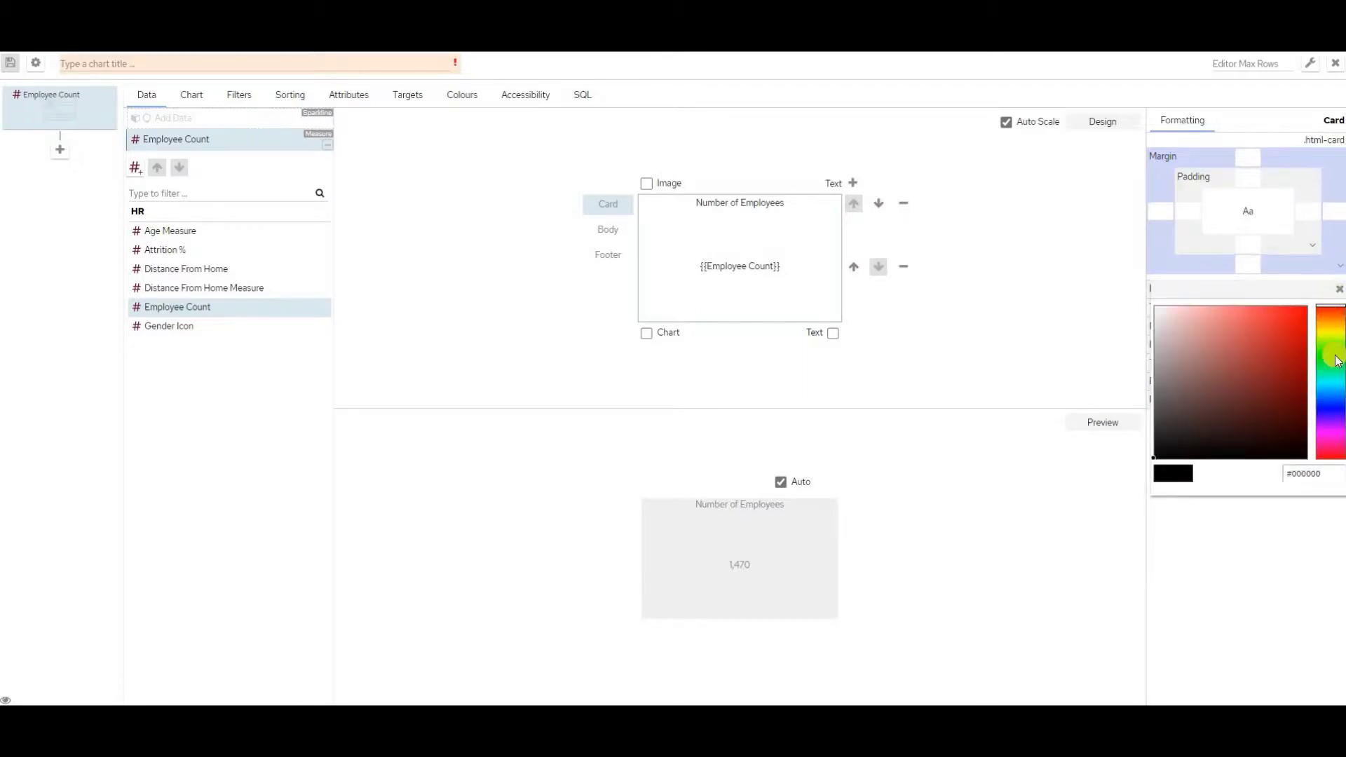
click(1327, 379)
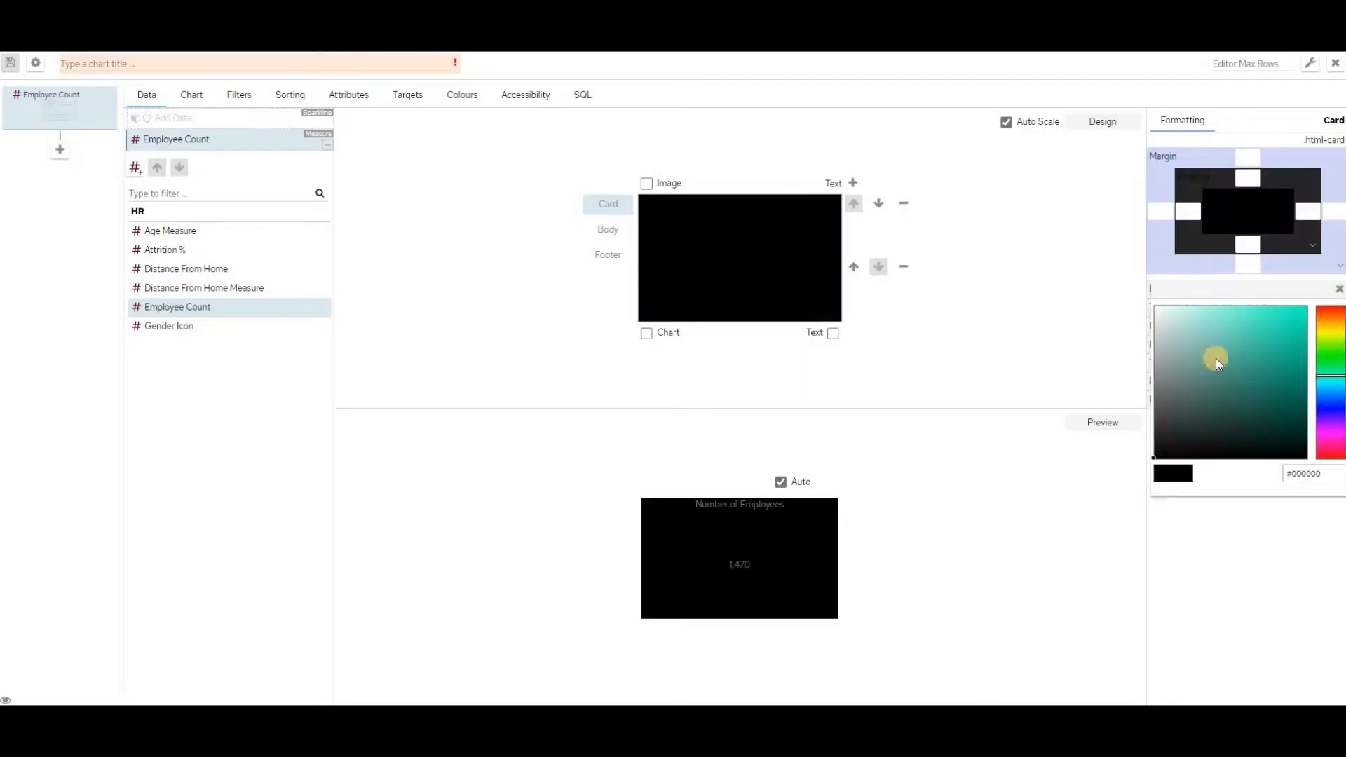
click(1179, 313)
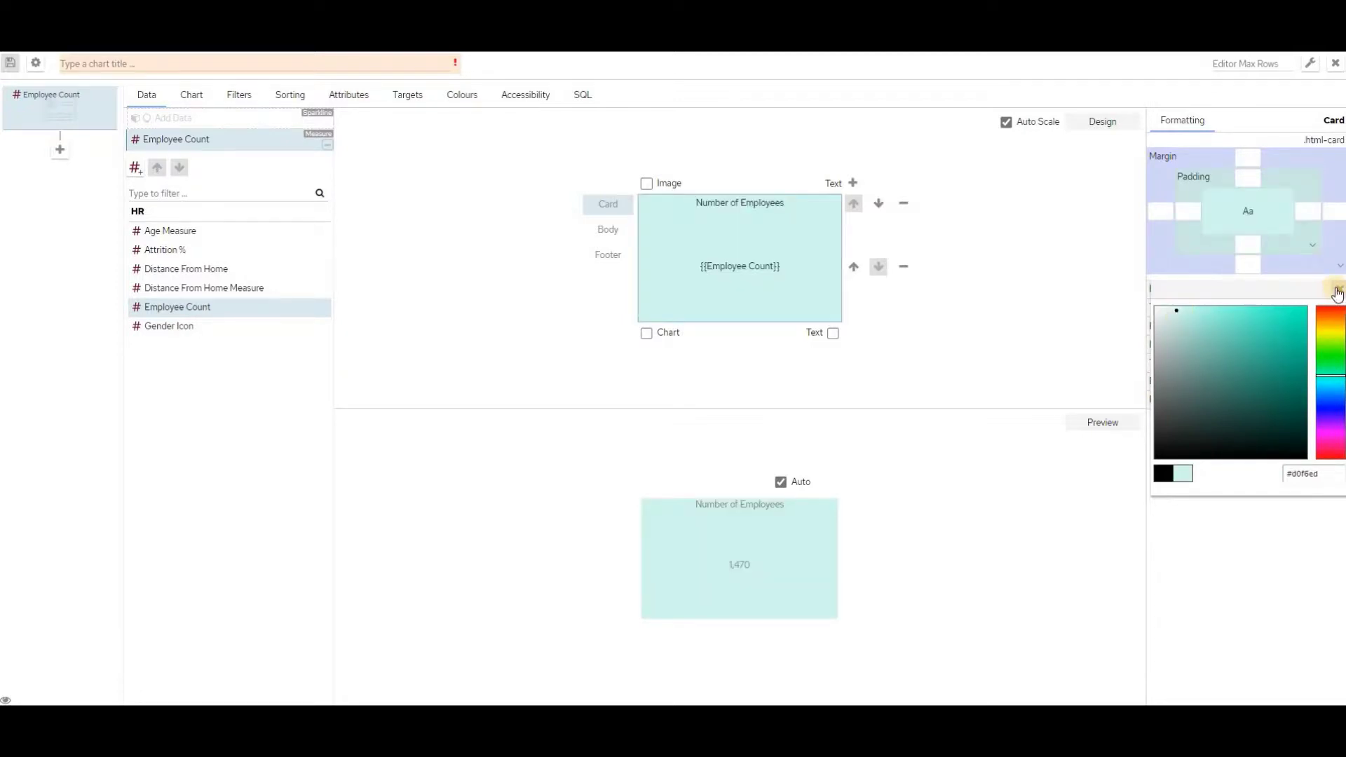
click(1338, 293)
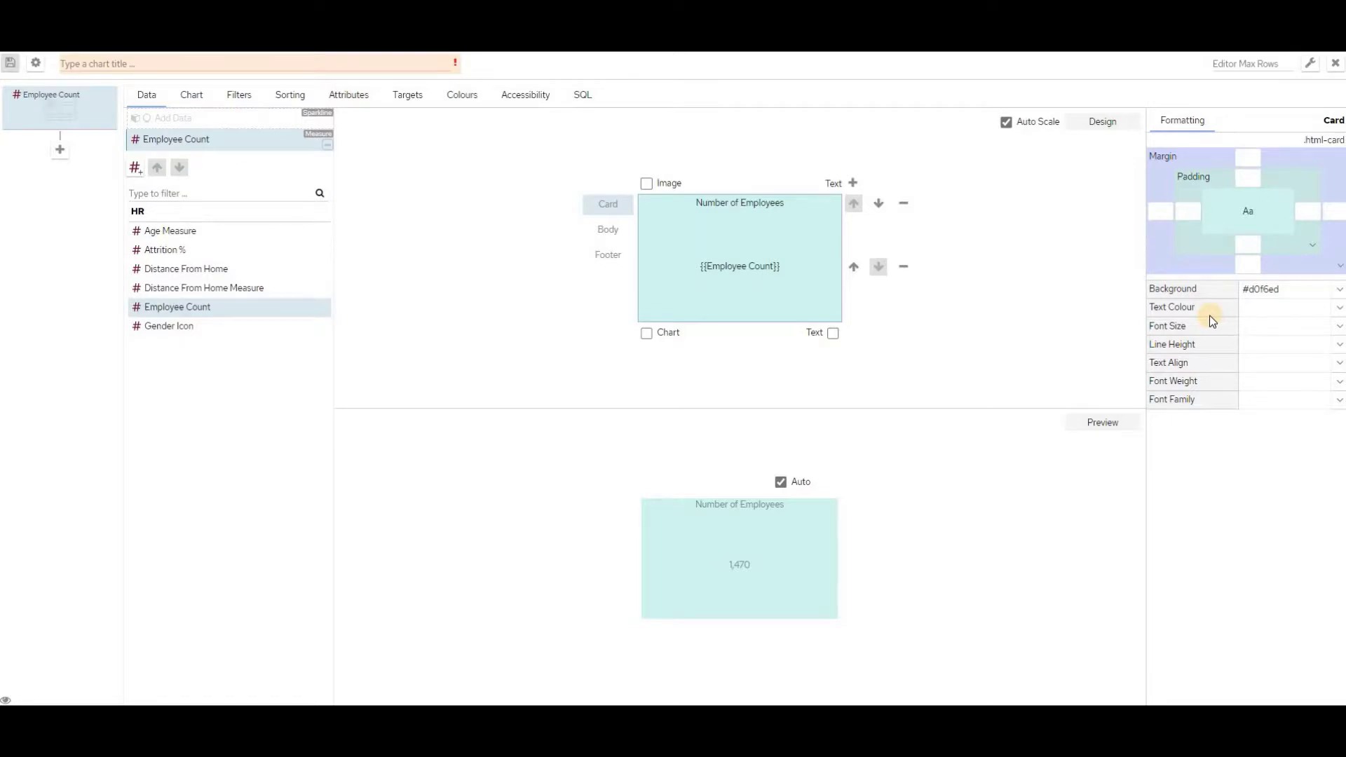
Set the whole card's text colour to the dark blue #0f1474.
click(1339, 313)
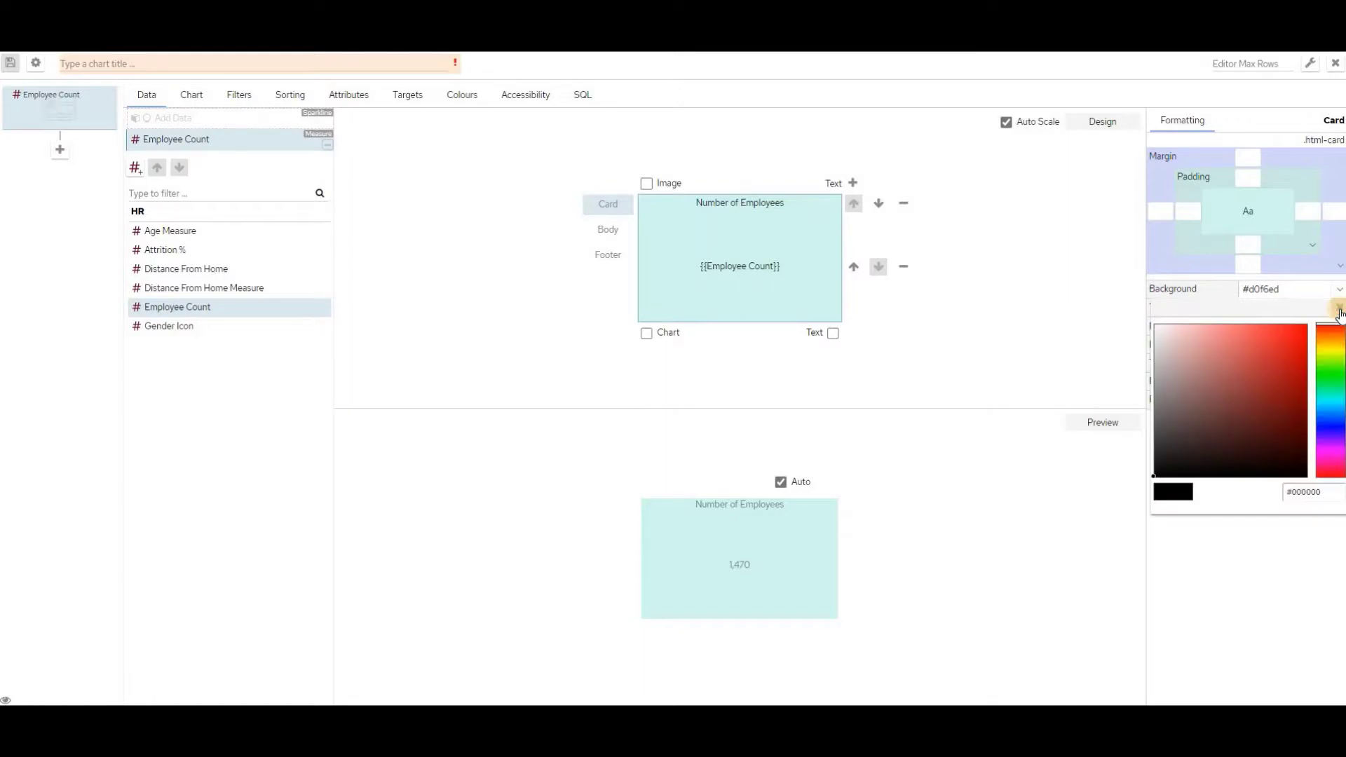
click(1322, 415)
click(1291, 408)
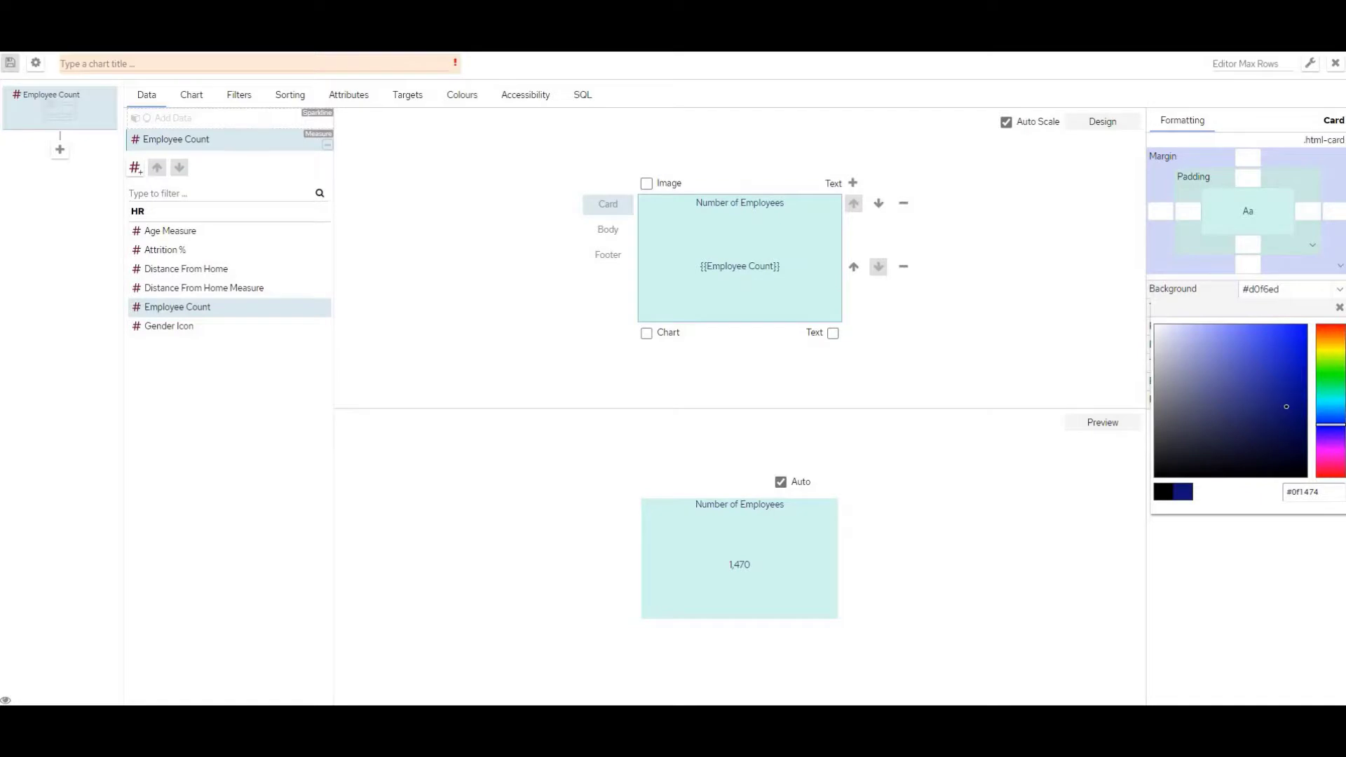
click(1339, 314)
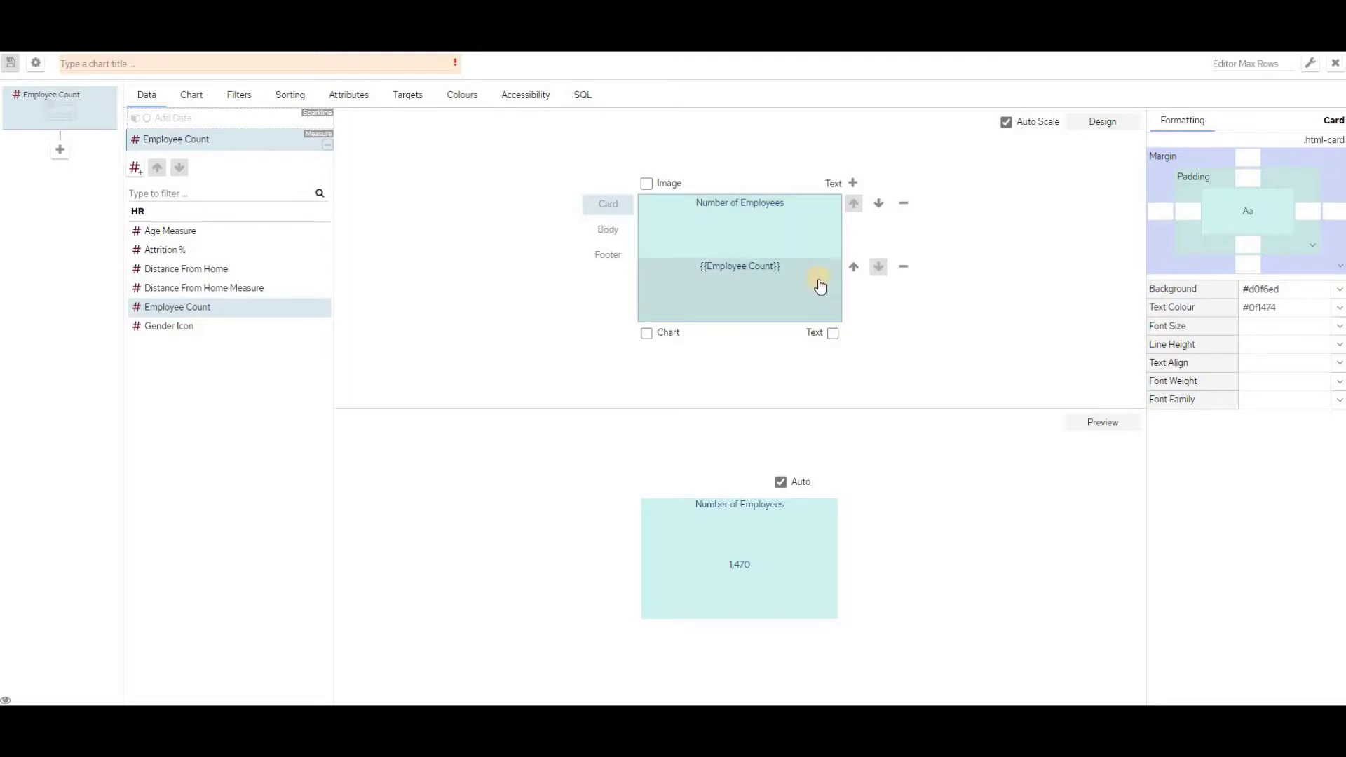
Set the font size of the "Number of Employees" text to 26.
click(796, 241)
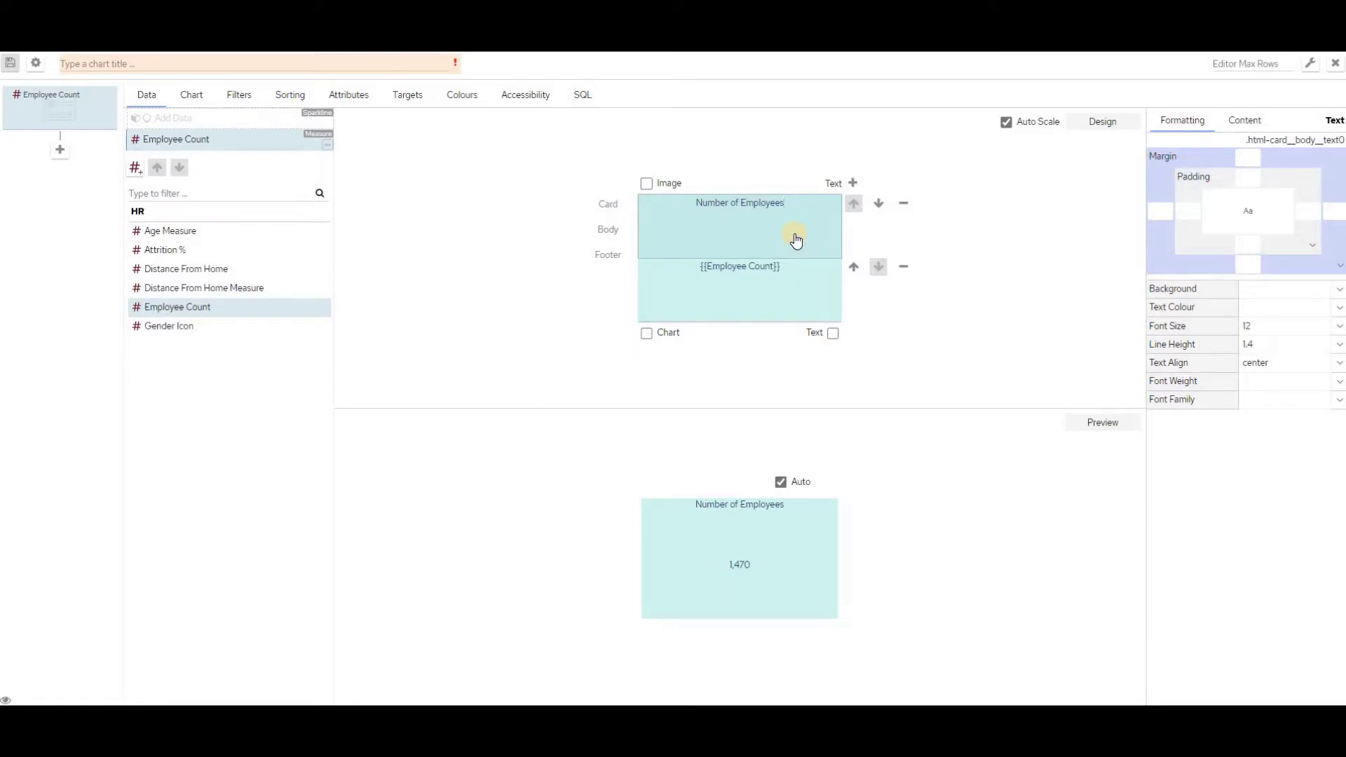
click(1339, 333)
click(1323, 545)
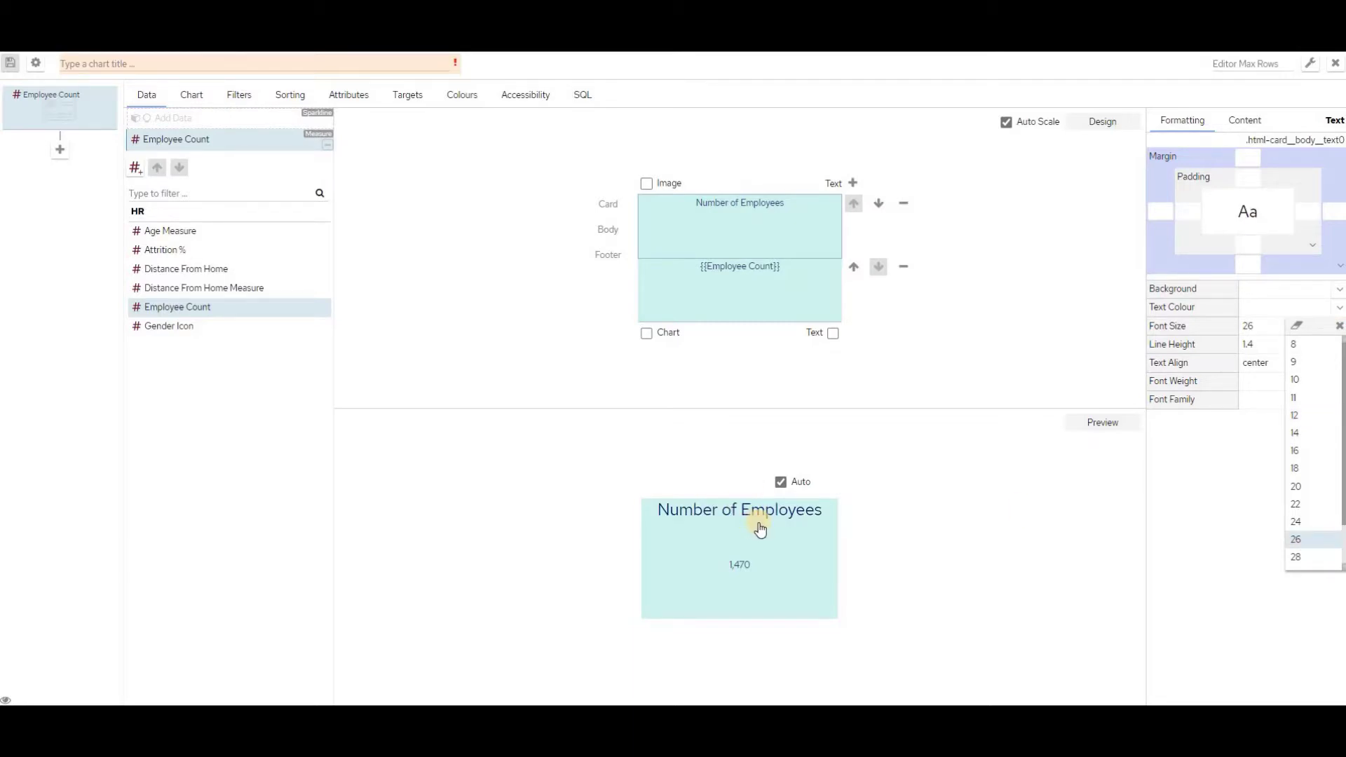
Set the {{Employee Count}} text's font size to 72, reset it to the default, and reapply 72.
click(782, 294)
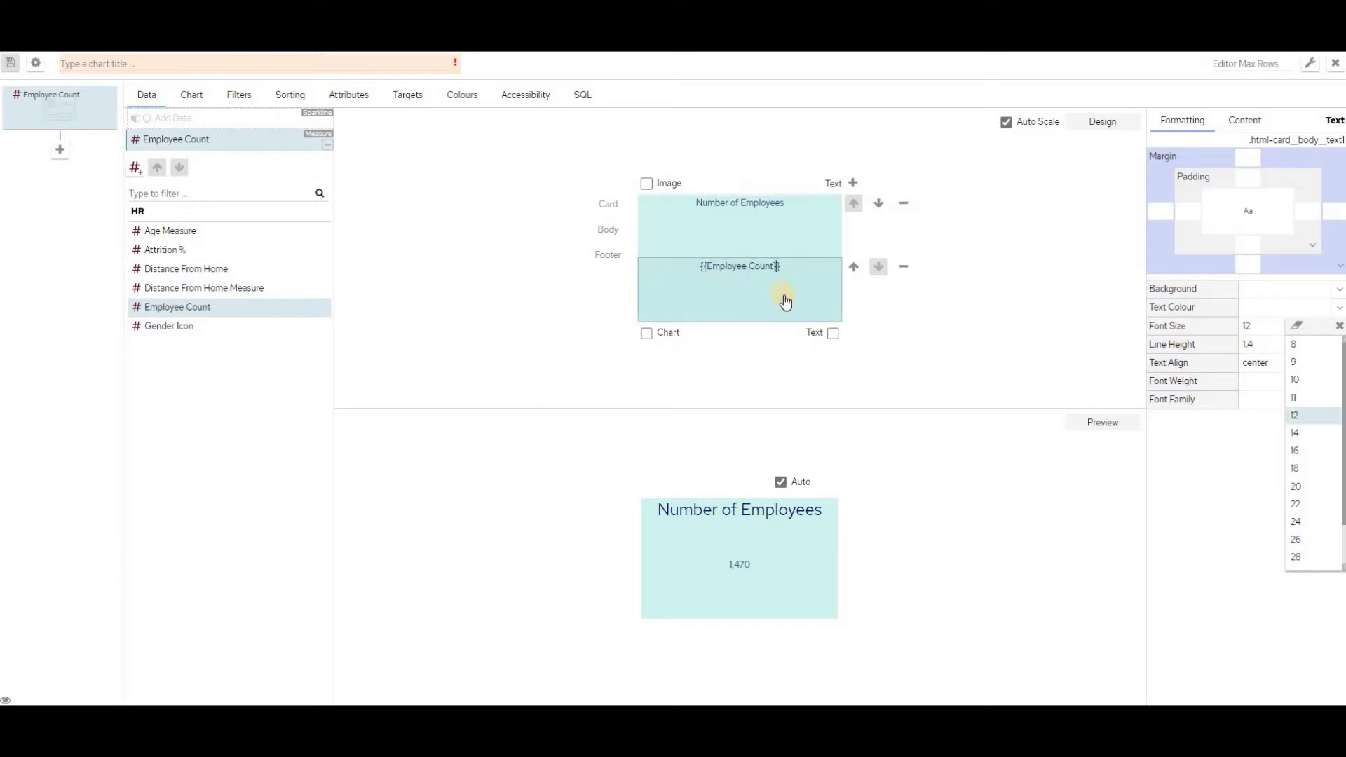
click(1339, 552)
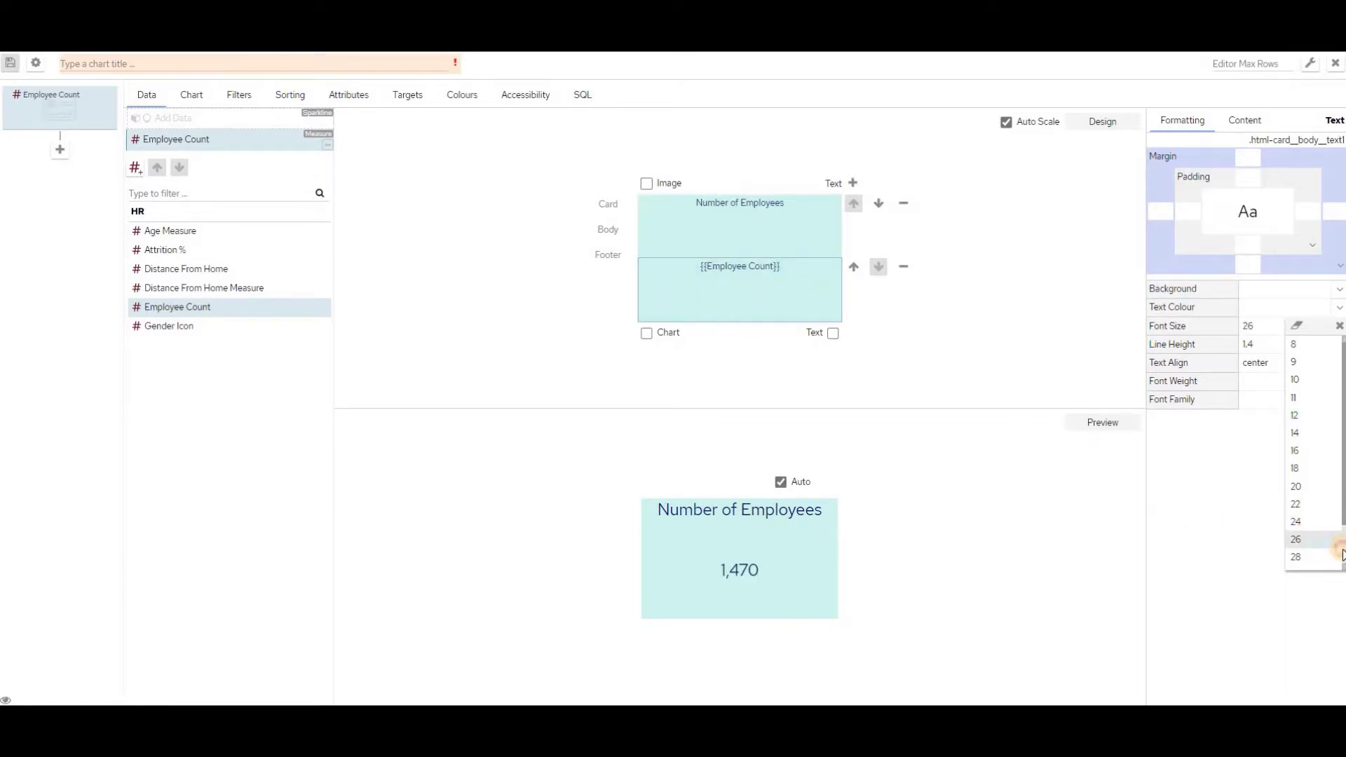
scroll(1341, 558, down, 1)
click(1298, 561)
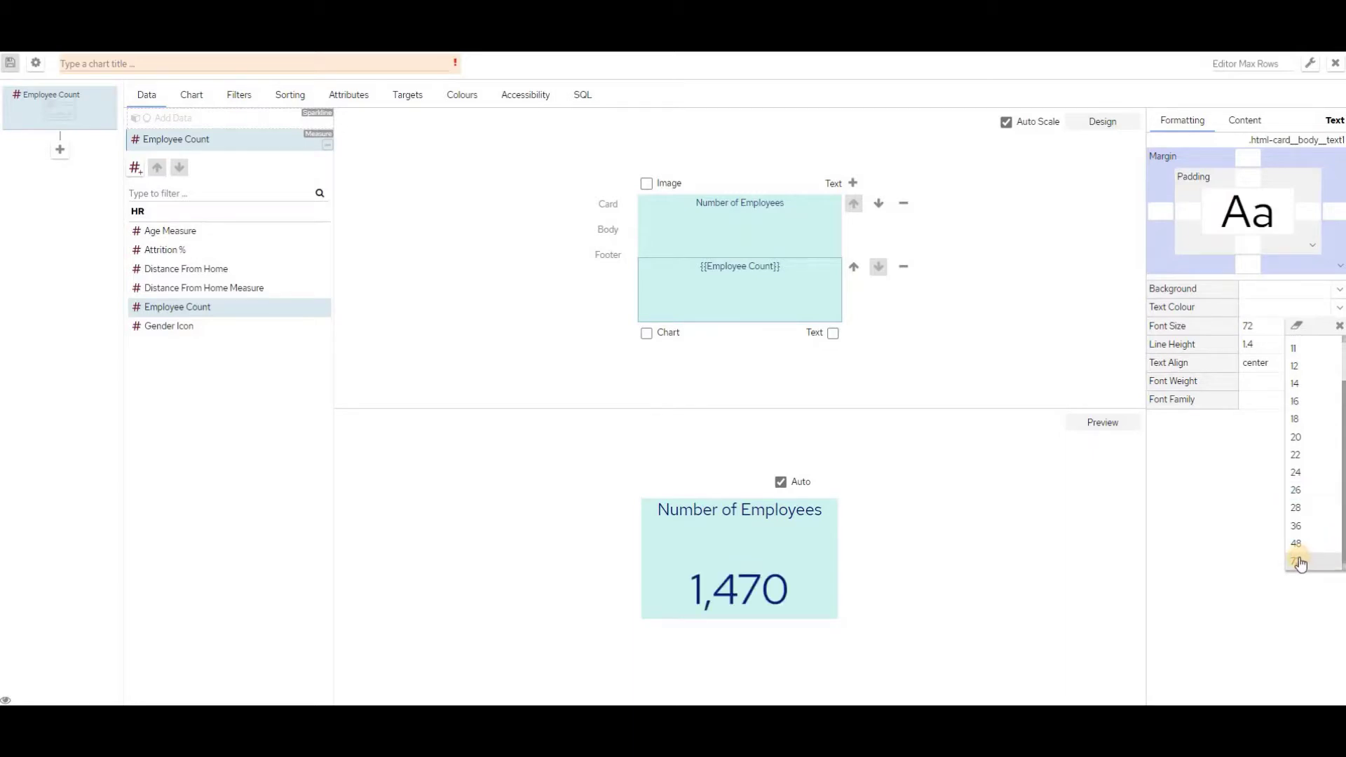
click(1298, 329)
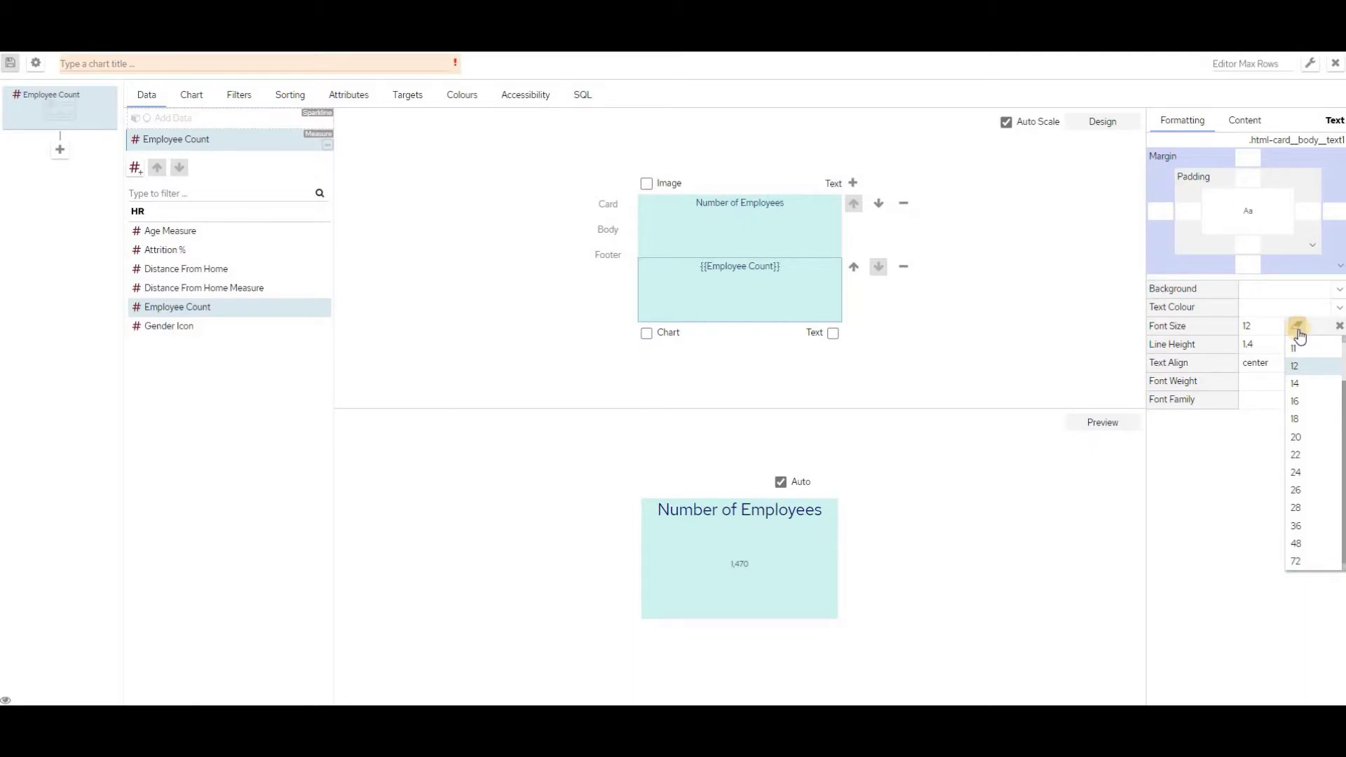
click(1298, 561)
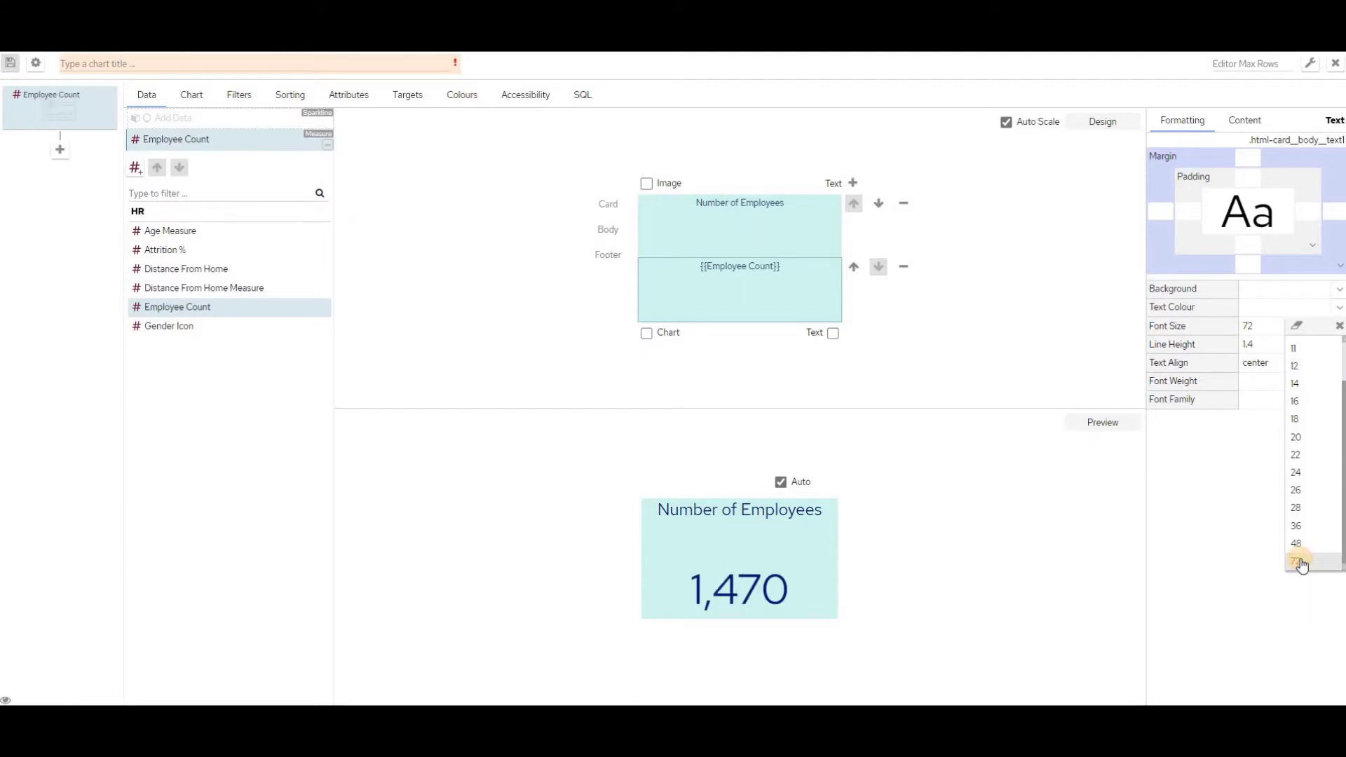
click(1340, 327)
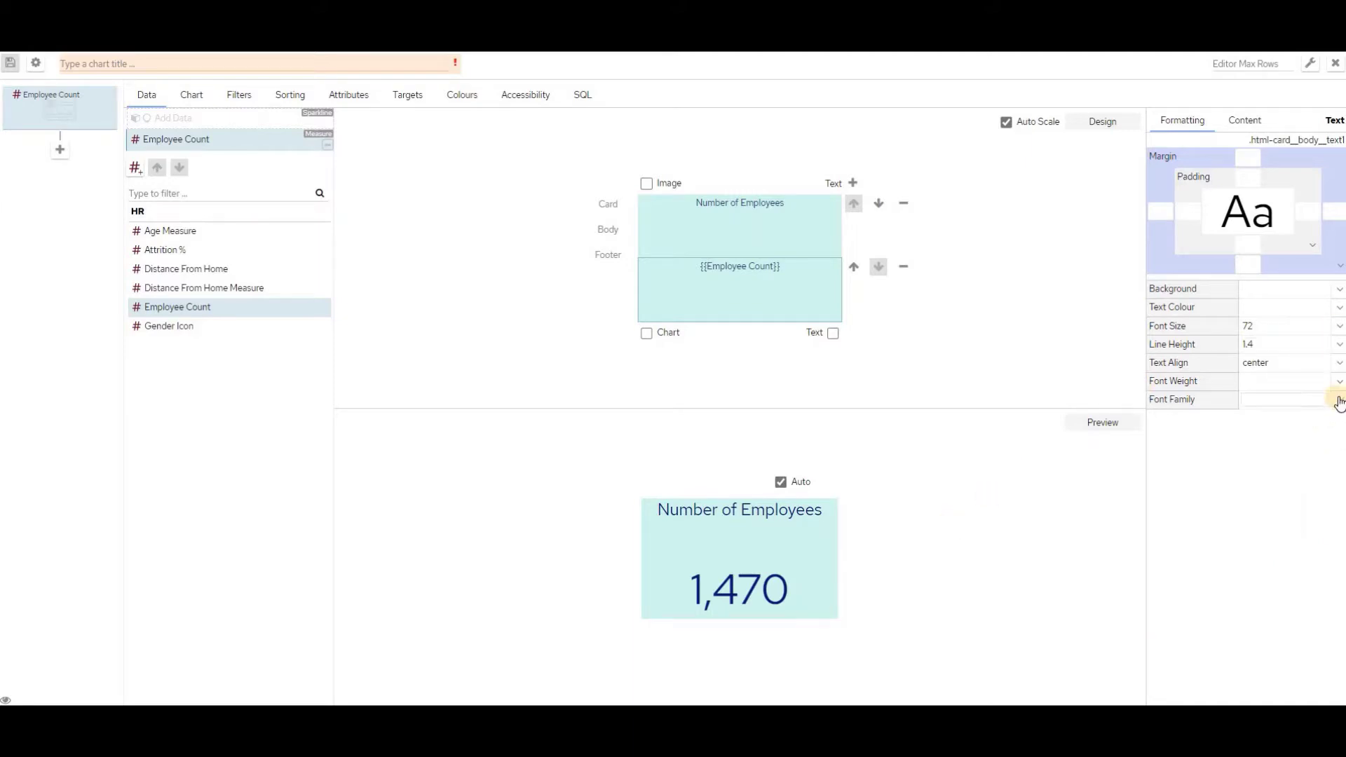
Set the font weight of the {{Employee Count}} text to bold.
click(1339, 389)
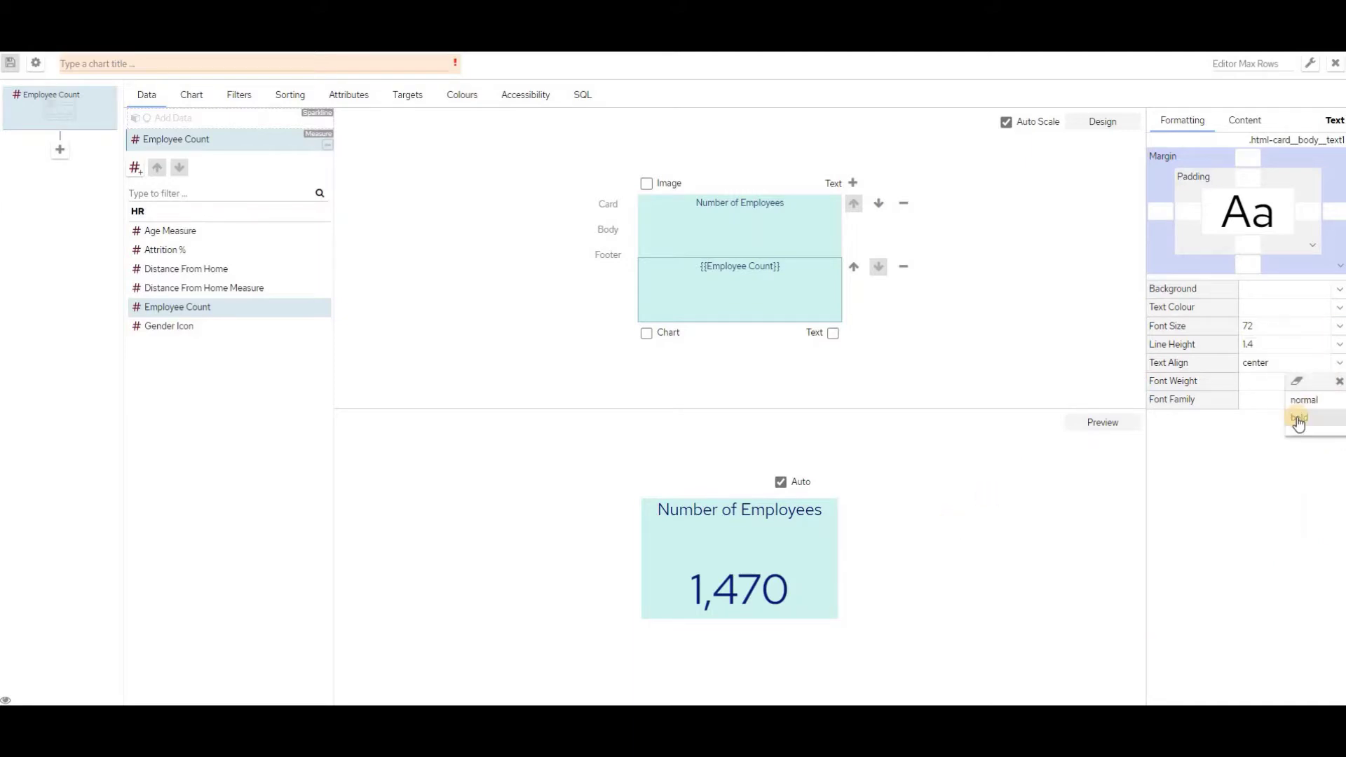
click(1298, 417)
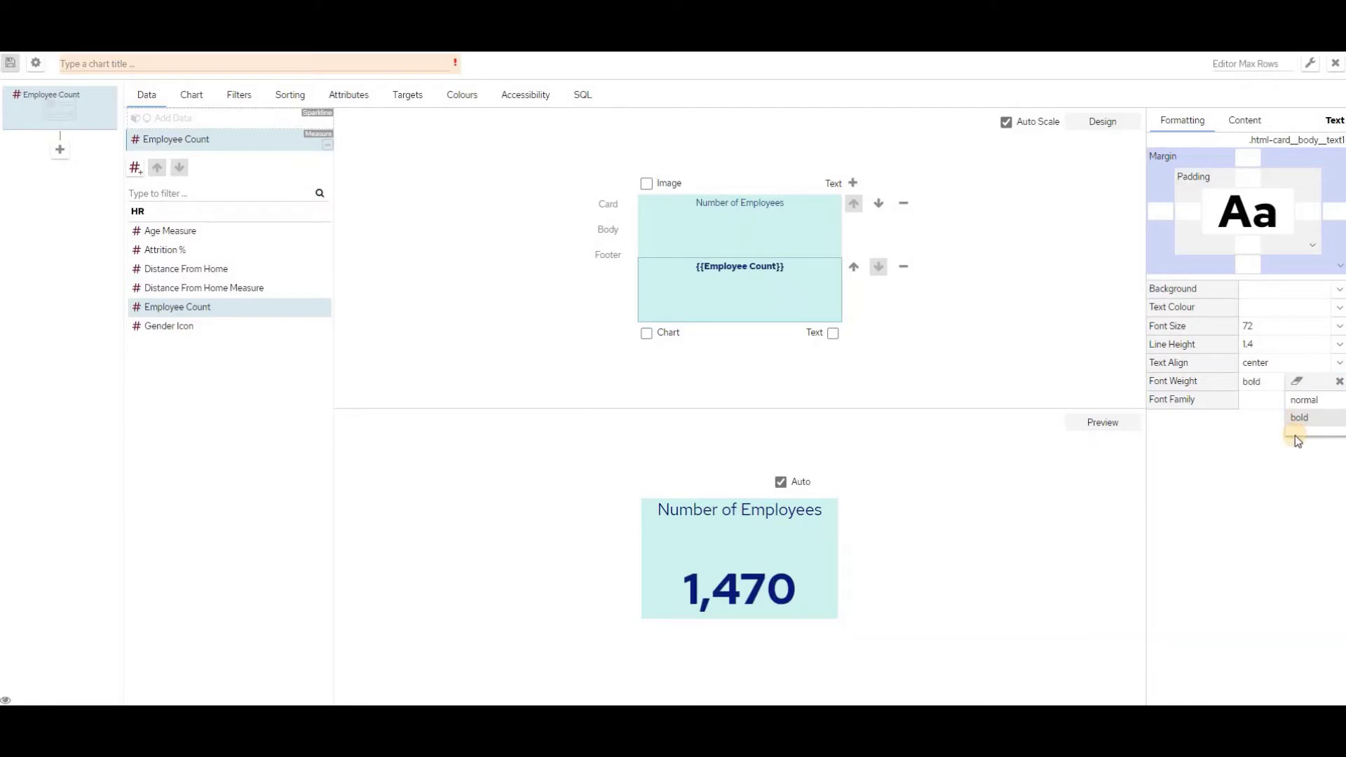
click(1340, 384)
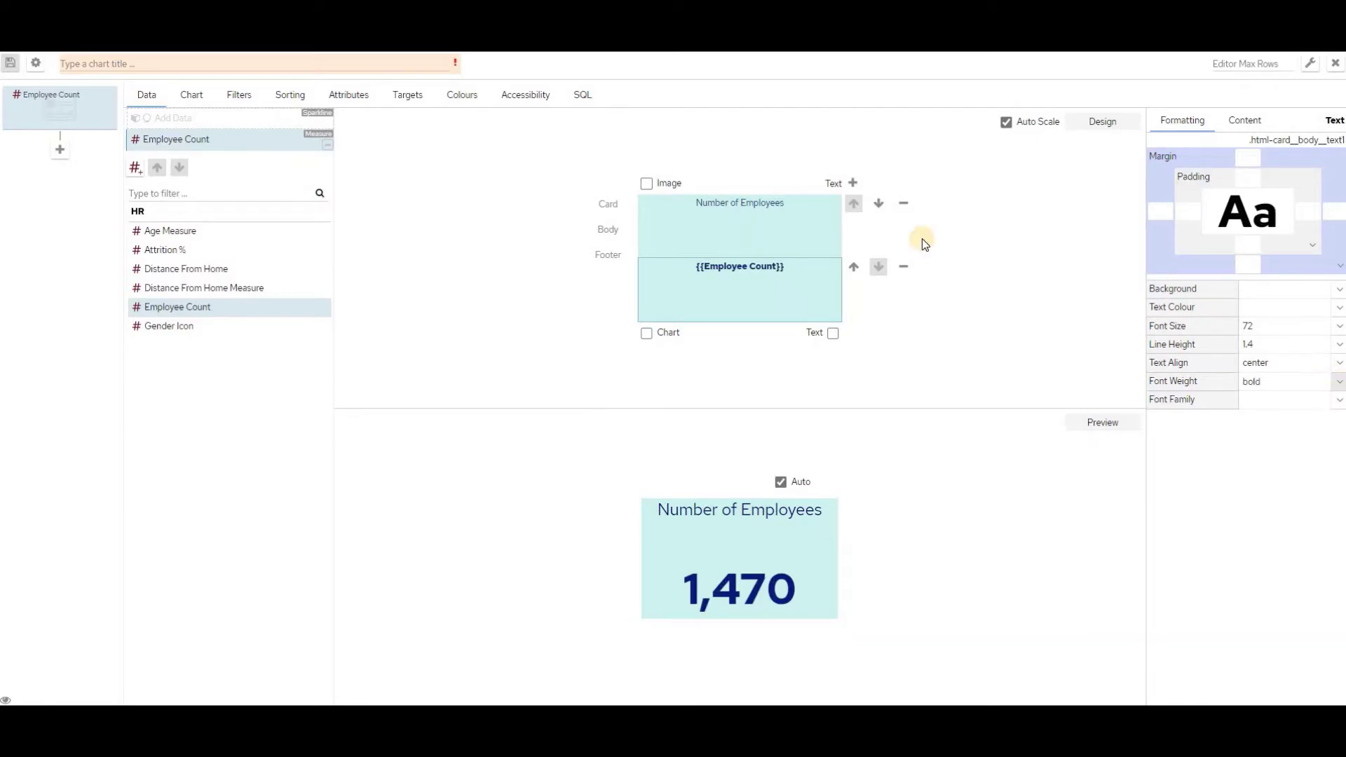
Title the chart "Example 1 - Simple Card" and save it.
click(242, 64)
text(Example 1)
text(- )
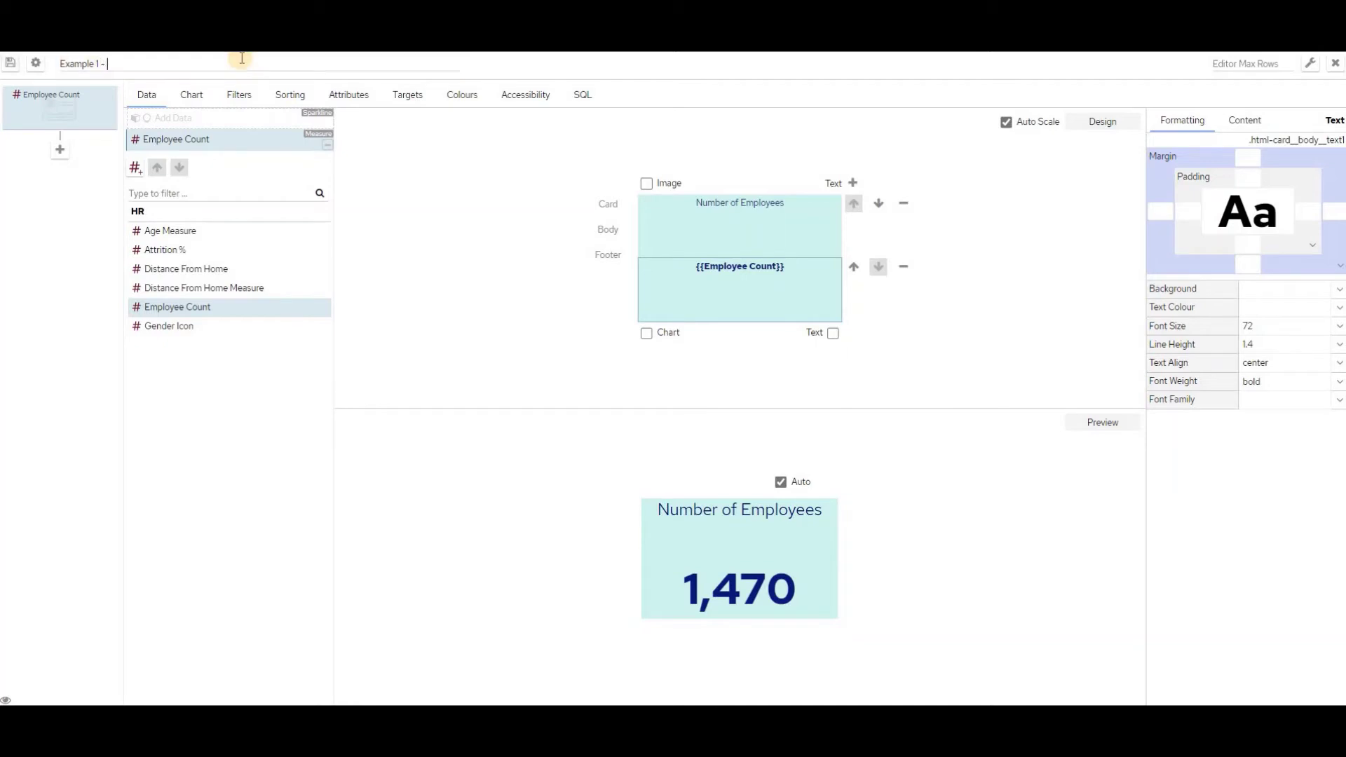
text(Simple Card)
key(Tab)
click(11, 66)
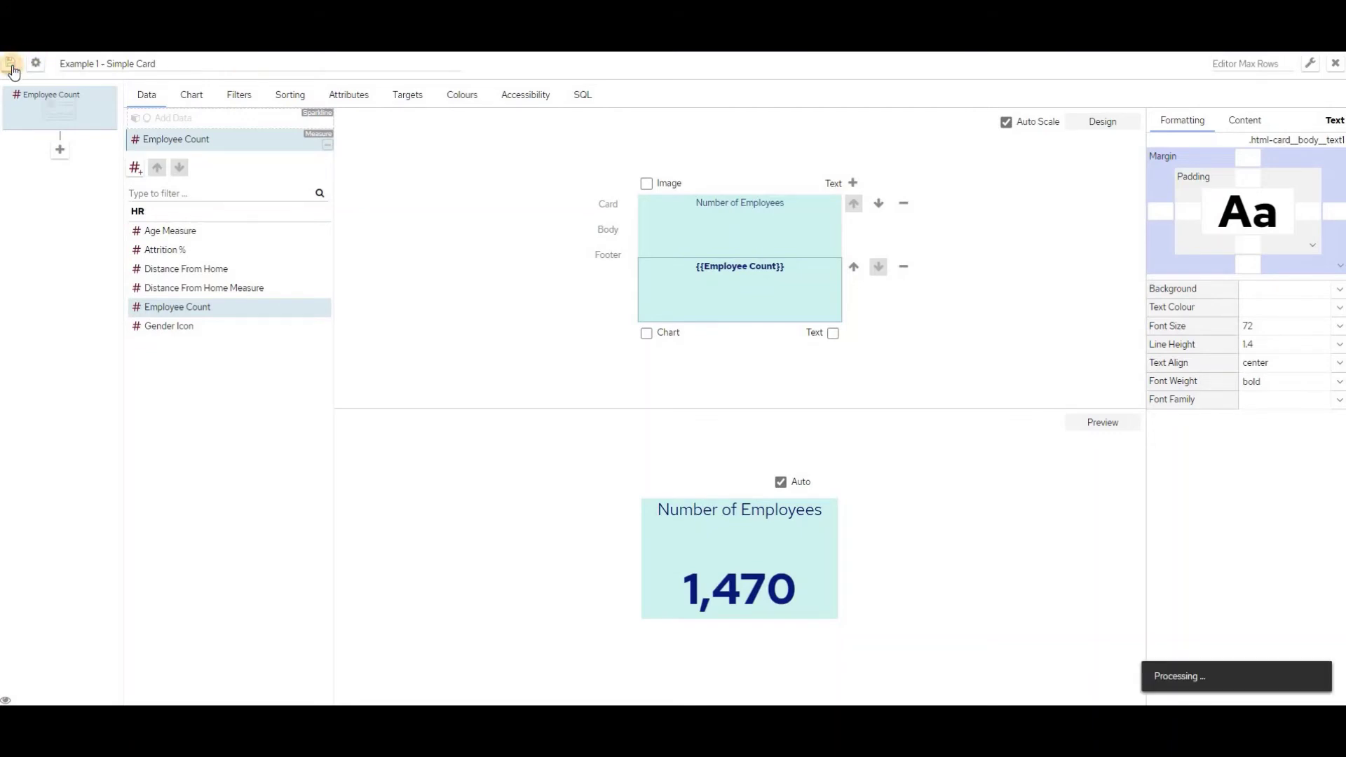